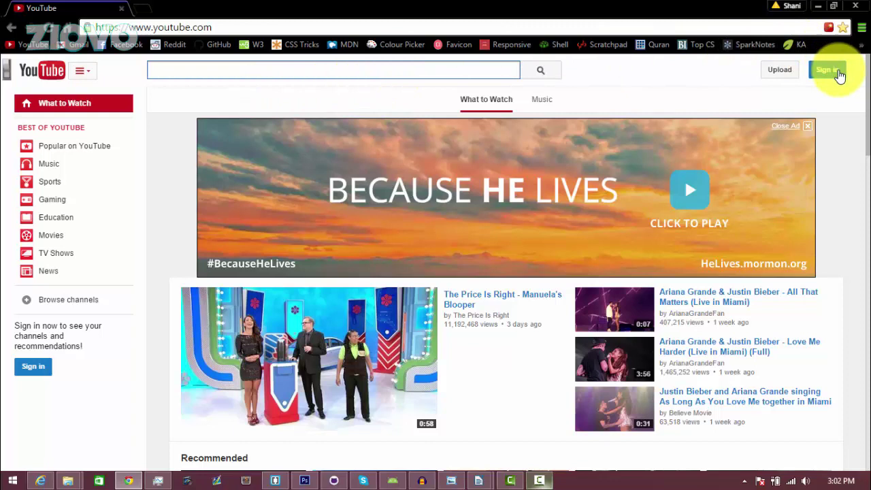
# Start Google account sign-up and choose to create a new Gmail address
pyautogui.click(826, 70)
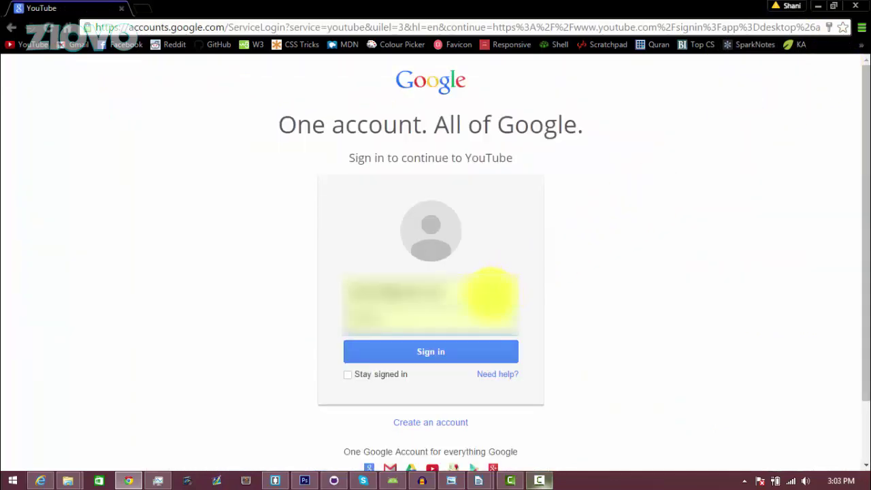
pyautogui.click(461, 429)
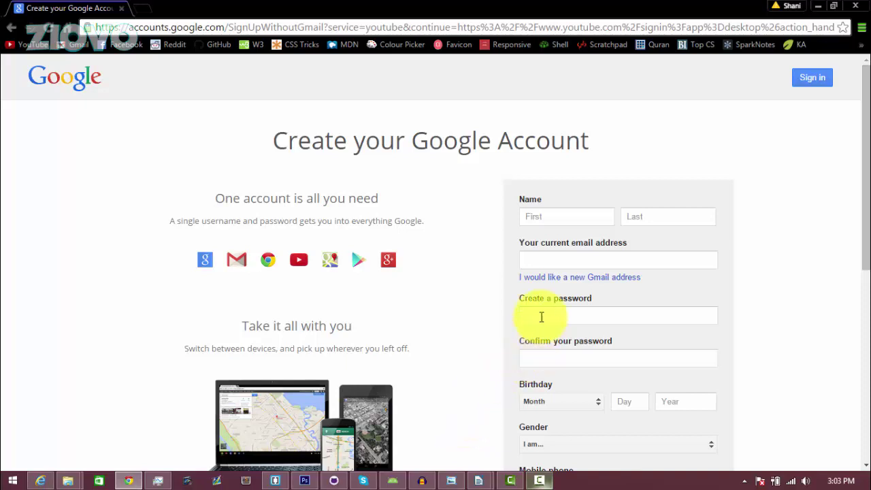
pyautogui.click(551, 278)
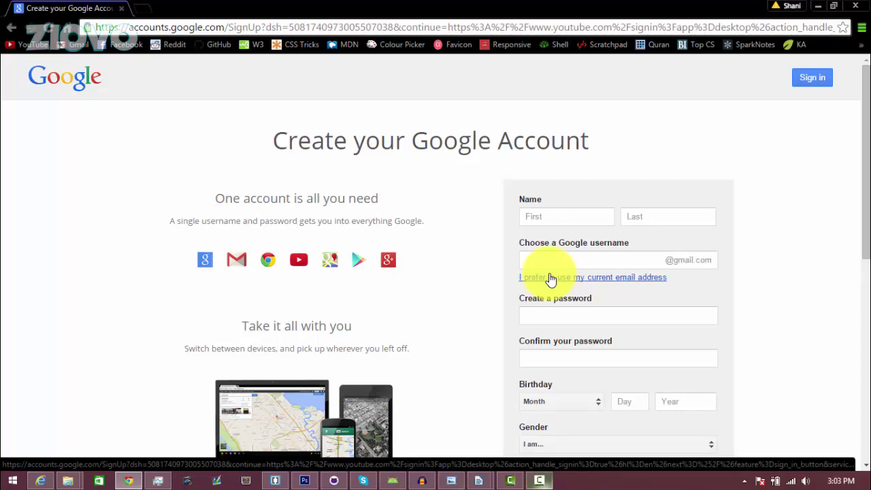
pyautogui.scroll(-1, 732, 366)
pyautogui.scroll(1, 732, 366)
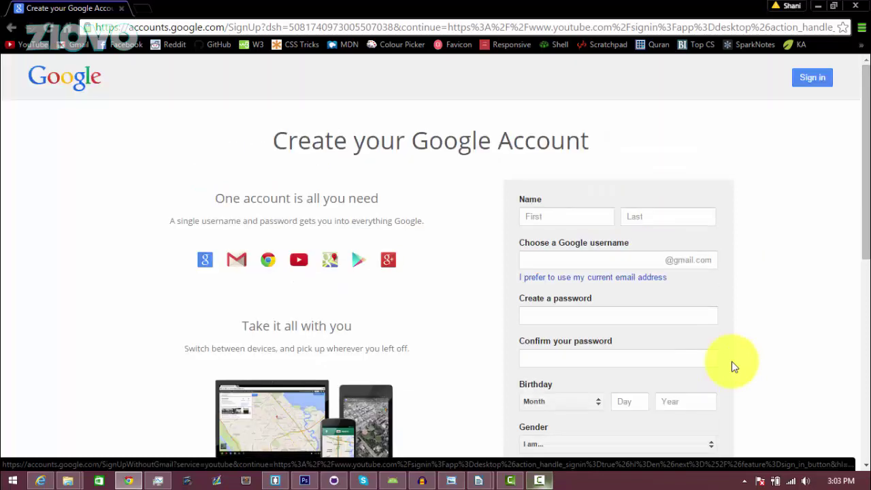
# Enter the name Ziovo YouTube and type the account password
pyautogui.click(606, 216)
pyautogui.write('Ziovo')
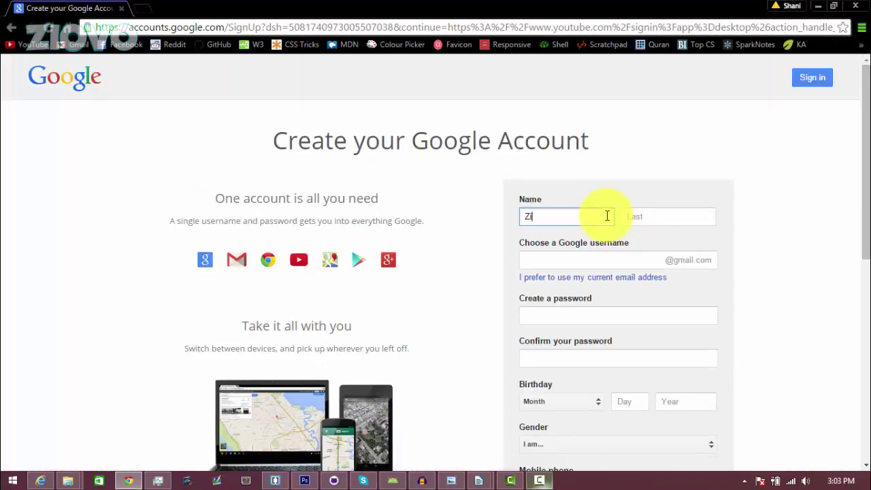
pyautogui.press('Tab')
pyautogui.write('YouTu')
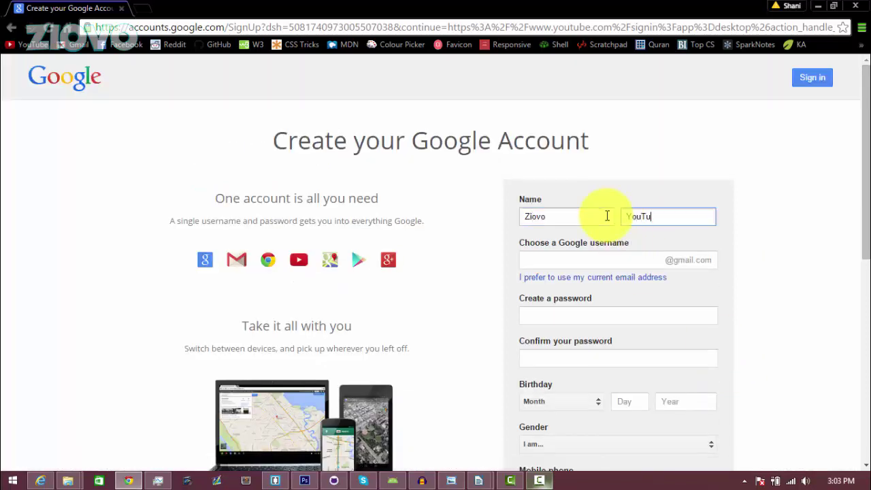
pyautogui.write('be')
pyautogui.press('Tab')
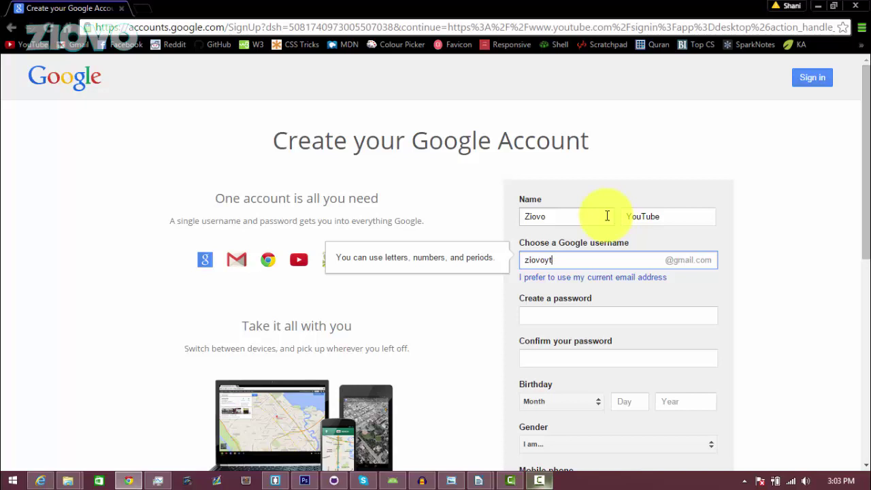
pyautogui.press('Tab')
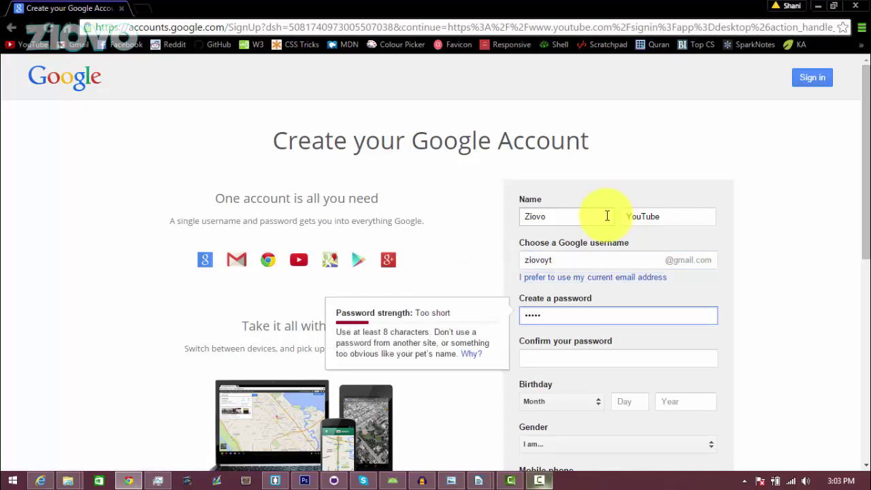
pyautogui.write('***')
pyautogui.press('Tab')
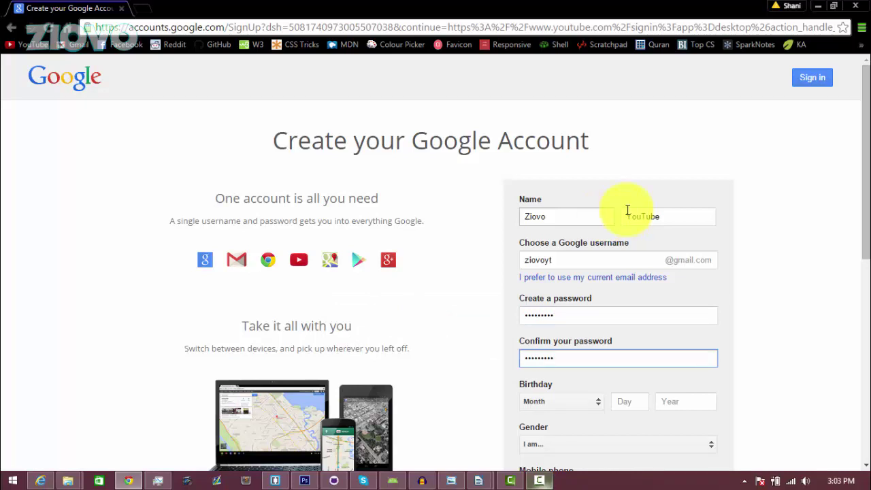
# Set the birthday to November 25, 1999
pyautogui.scroll(-2, 626, 334)
pyautogui.click(563, 277)
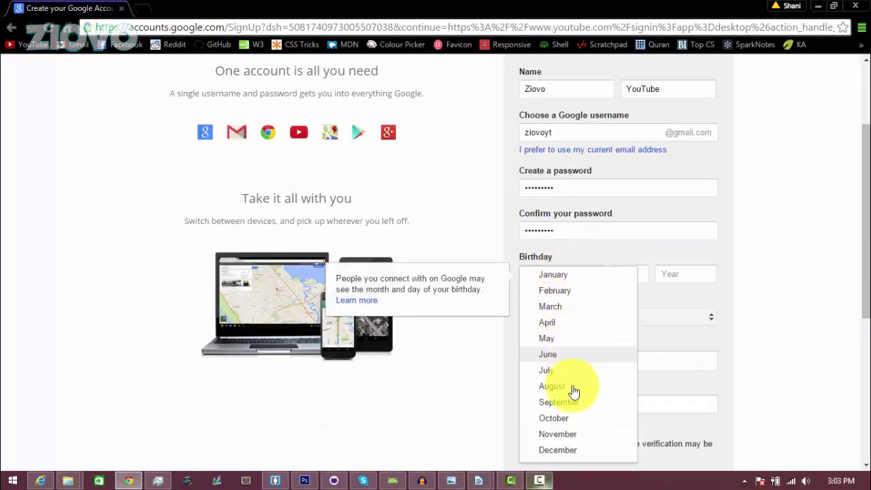
pyautogui.click(576, 436)
pyautogui.click(629, 280)
pyautogui.write('25')
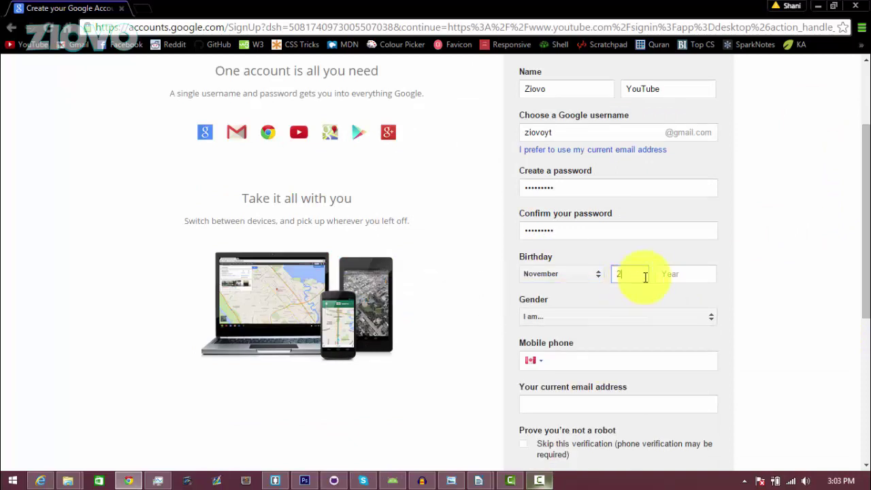
pyautogui.click(704, 274)
pyautogui.write('1999')
# Choose Male as gender and pass the mobile phone and current email fields
pyautogui.scroll(-1, 561, 307)
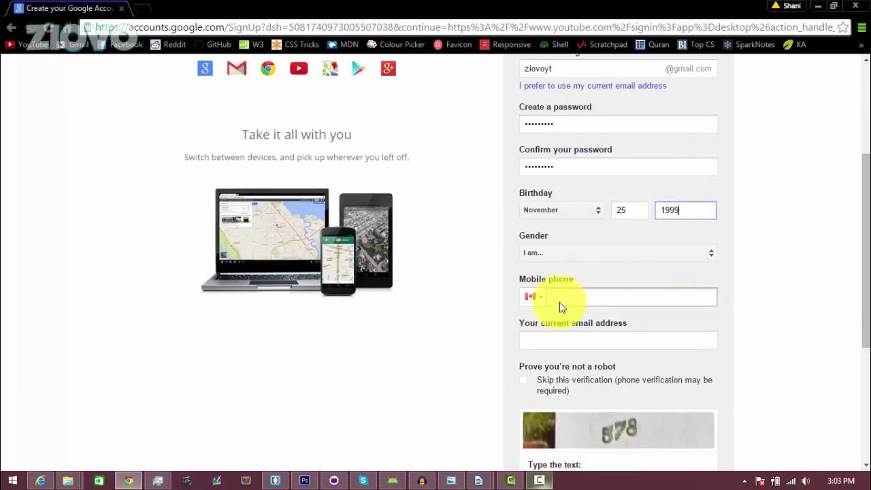
pyautogui.click(570, 259)
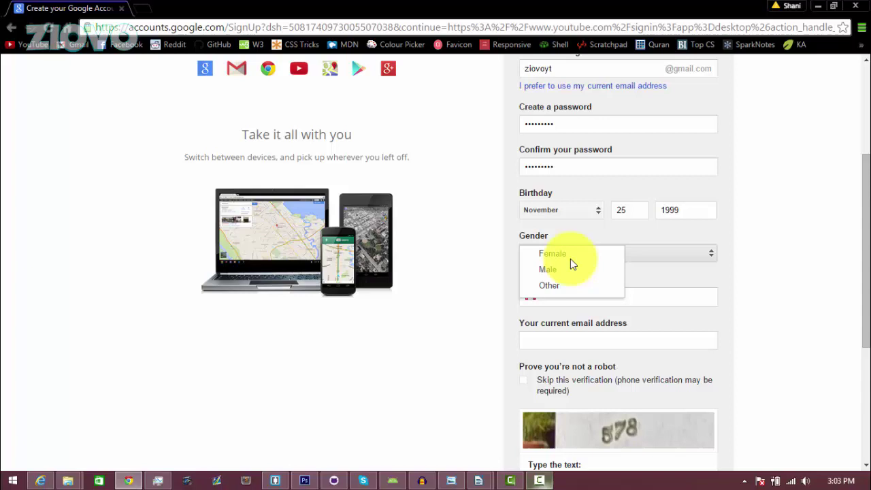
pyautogui.click(574, 271)
pyautogui.click(585, 296)
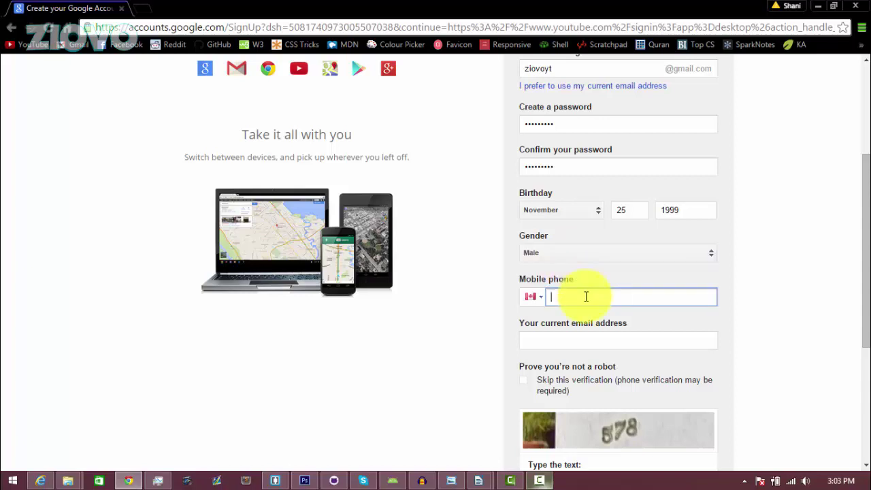
pyautogui.click(603, 343)
# Enter the captcha text, agree to the Terms of Service, and submit the form
pyautogui.scroll(-1, 594, 349)
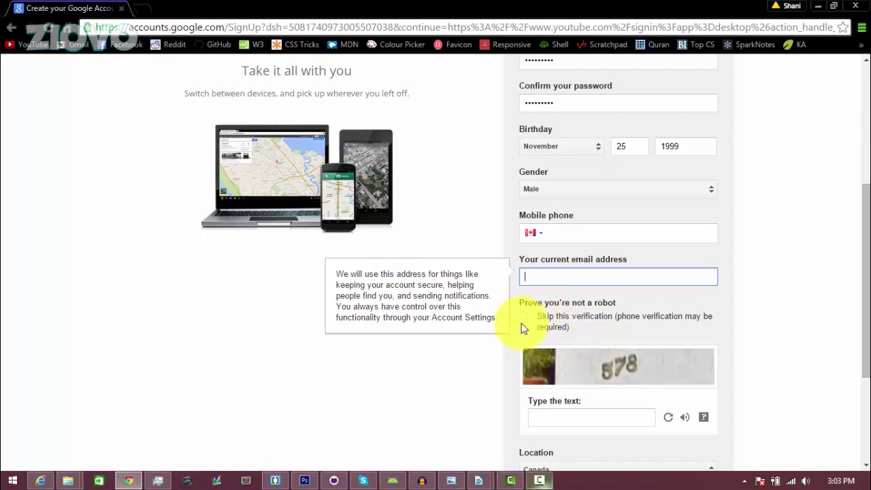
pyautogui.scroll(-1, 593, 403)
pyautogui.click(587, 360)
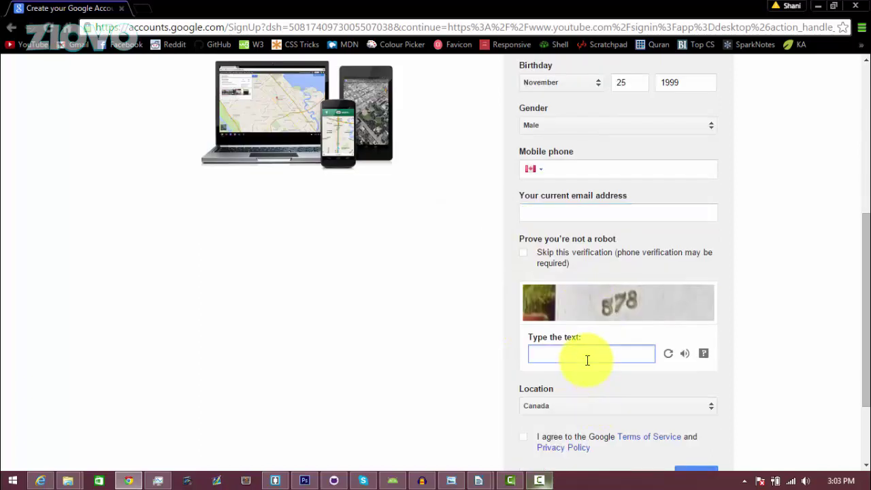
pyautogui.write('578')
pyautogui.scroll(-2, 591, 360)
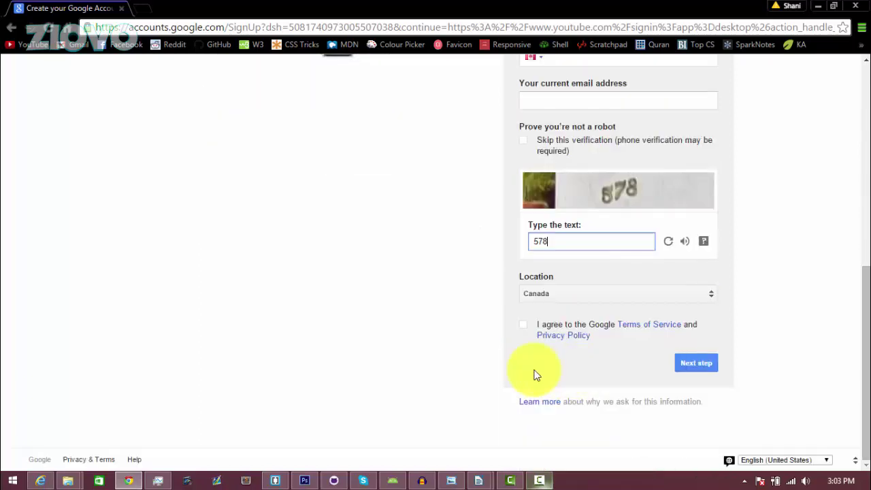
pyautogui.click(526, 328)
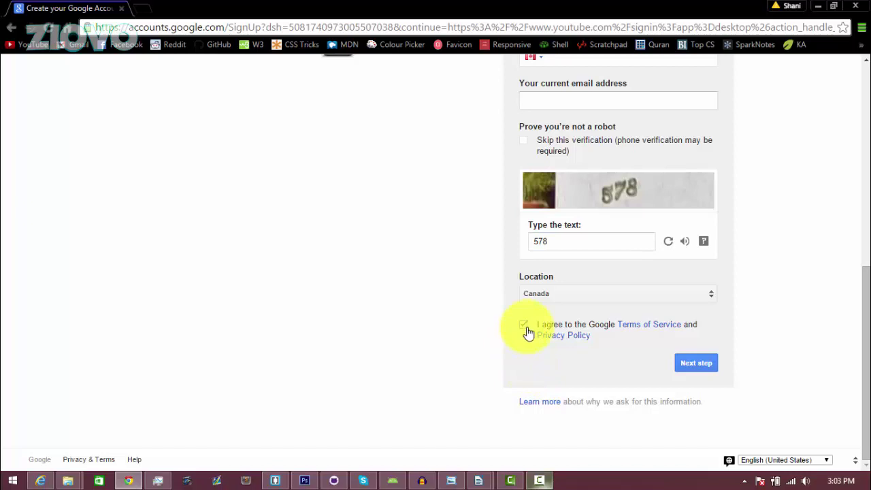
pyautogui.click(690, 362)
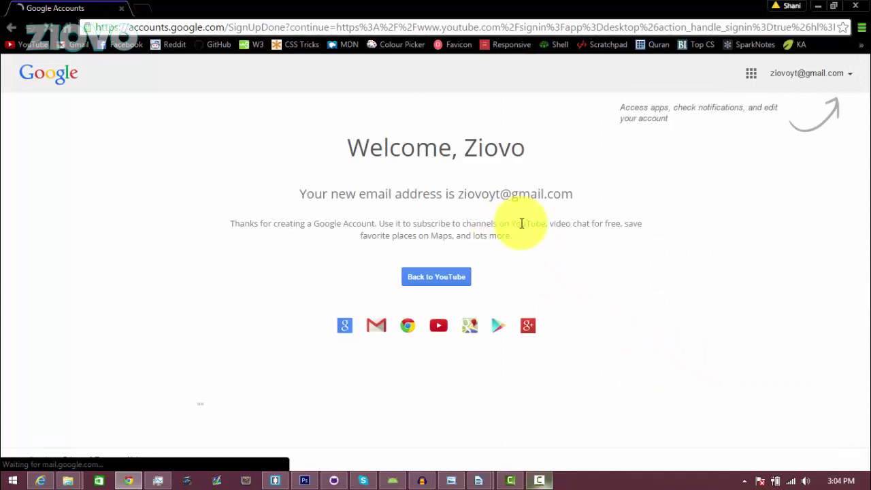
# Load the YouTube home page by entering youtube in the address bar
pyautogui.hotkey('ctrl', 'l')
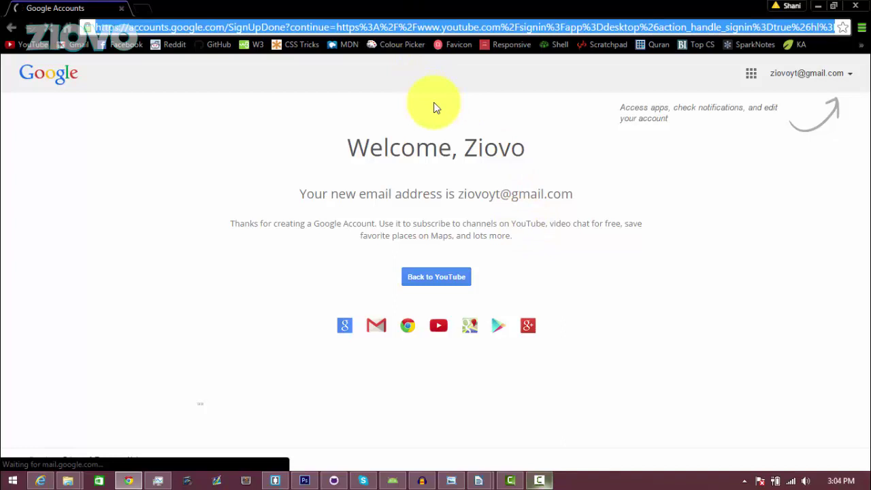
pyautogui.write('youtube')
pyautogui.press('Return')
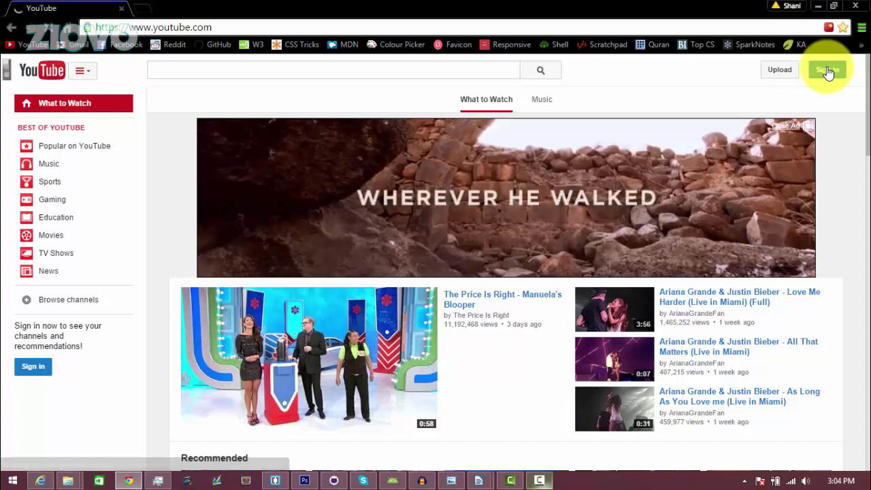
# Sign in to YouTube with the new account and reach My Channel's setup form
pyautogui.click(826, 71)
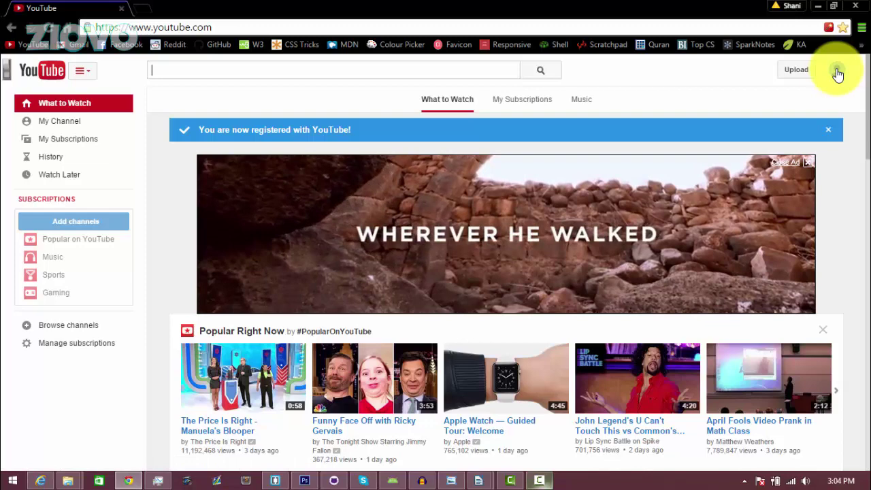
pyautogui.click(837, 72)
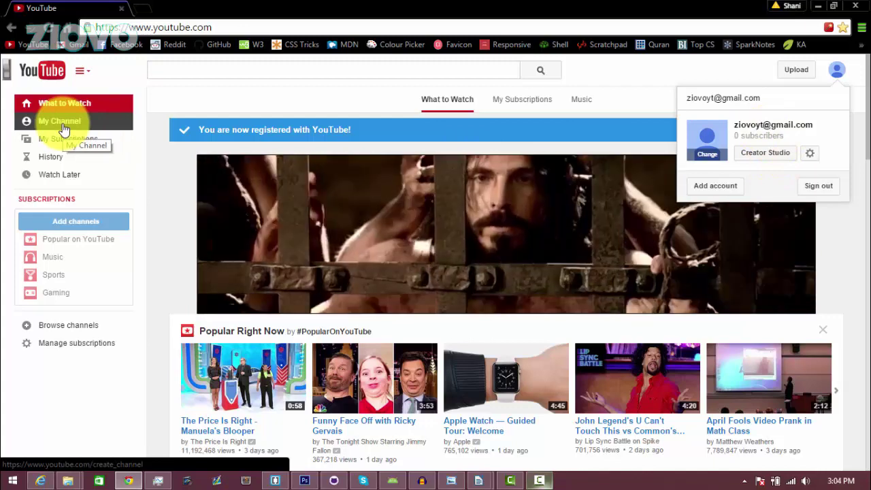
pyautogui.click(64, 129)
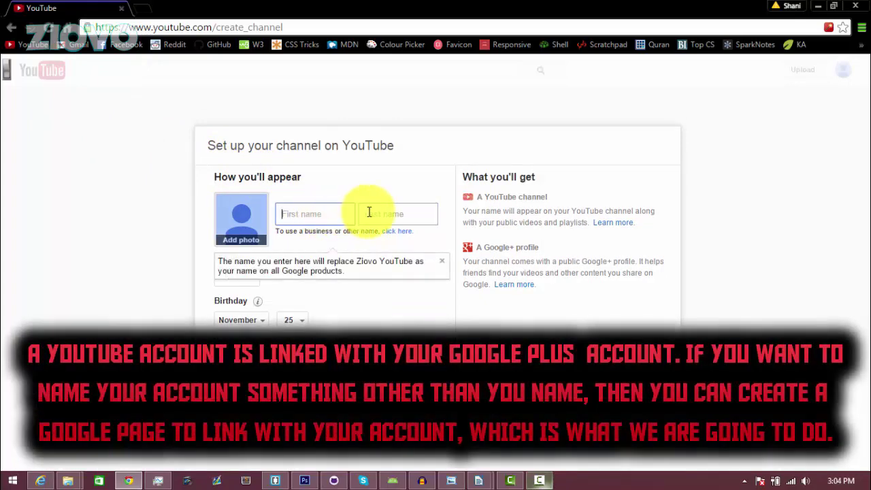
pyautogui.click(369, 212)
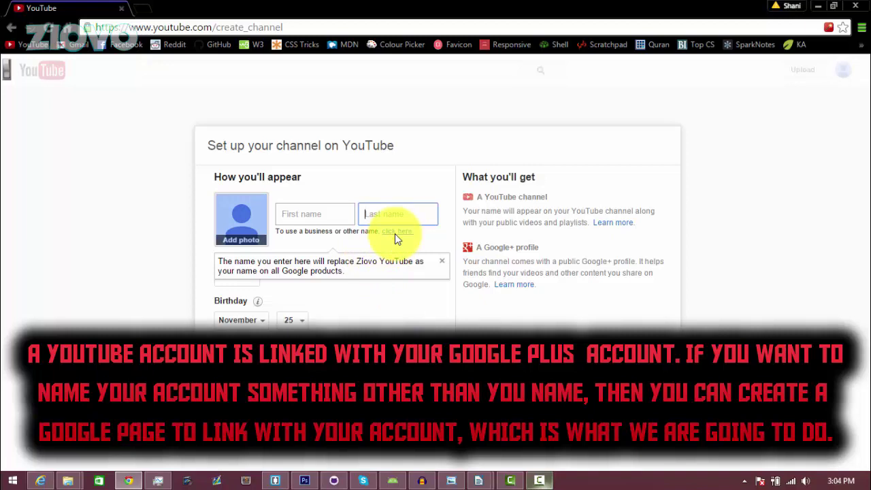
# Use a business name 'Ziovo 2' with category Arts, Entertainment or Sports
pyautogui.click(396, 232)
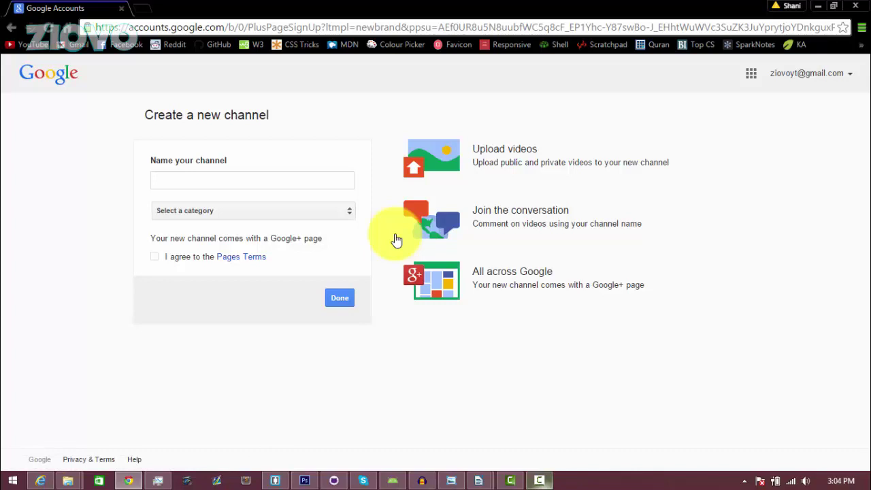
pyautogui.click(283, 185)
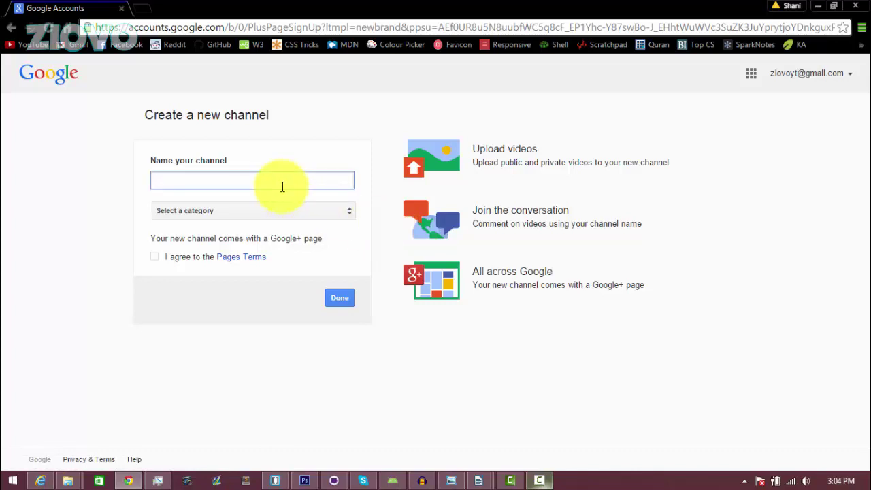
pyautogui.write('Ziovo 2')
pyautogui.click(288, 211)
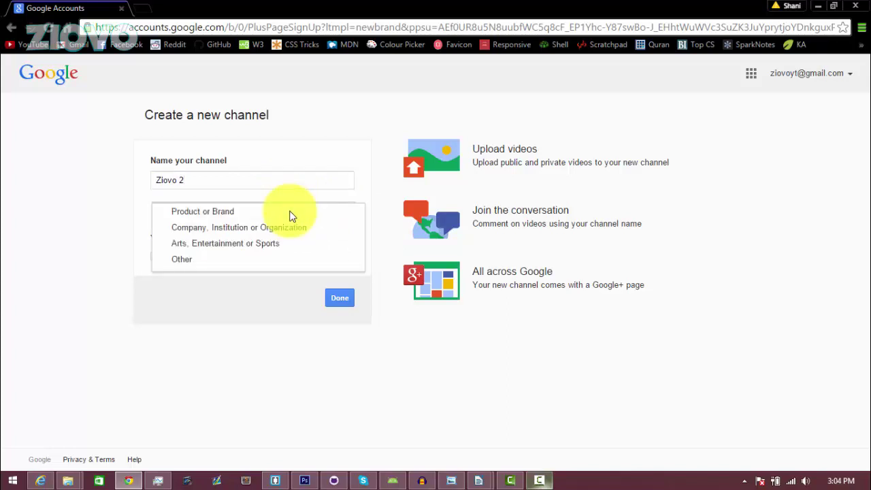
pyautogui.click(323, 247)
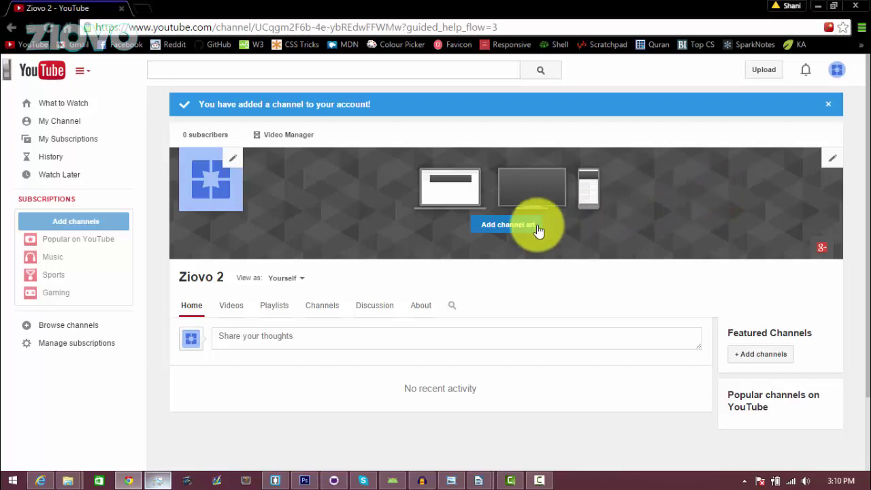
# Upload the ZIOVO image from the CartoonyBanner folder as the channel banner art
pyautogui.click(499, 227)
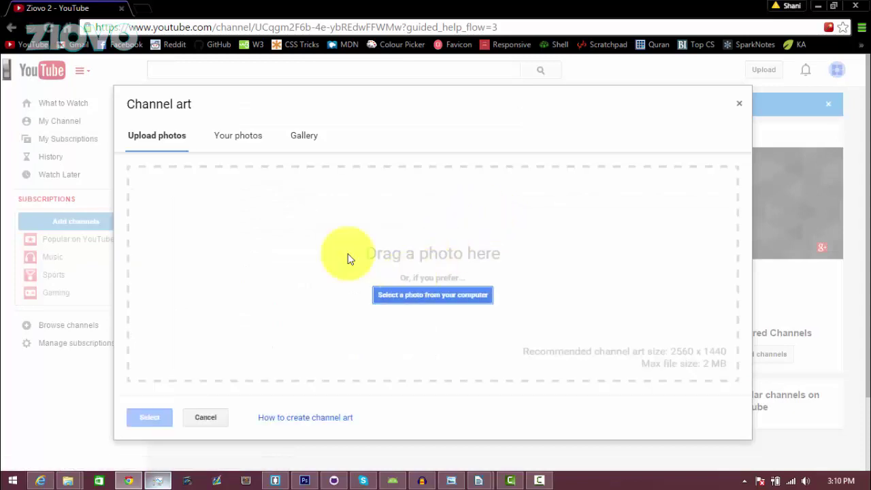
pyautogui.click(241, 141)
pyautogui.click(298, 143)
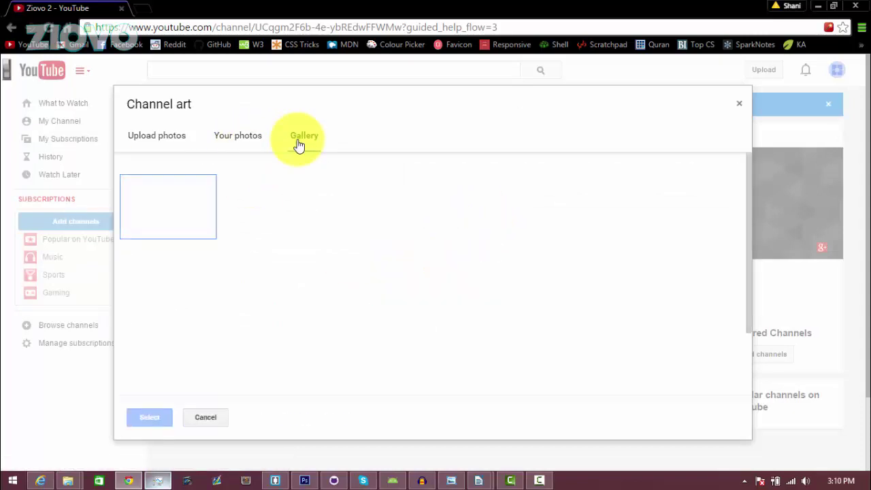
pyautogui.click(162, 132)
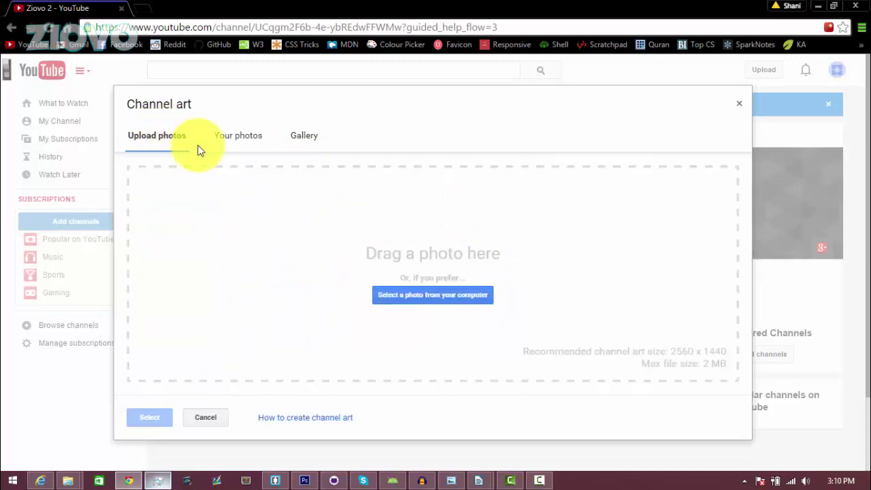
pyautogui.click(413, 300)
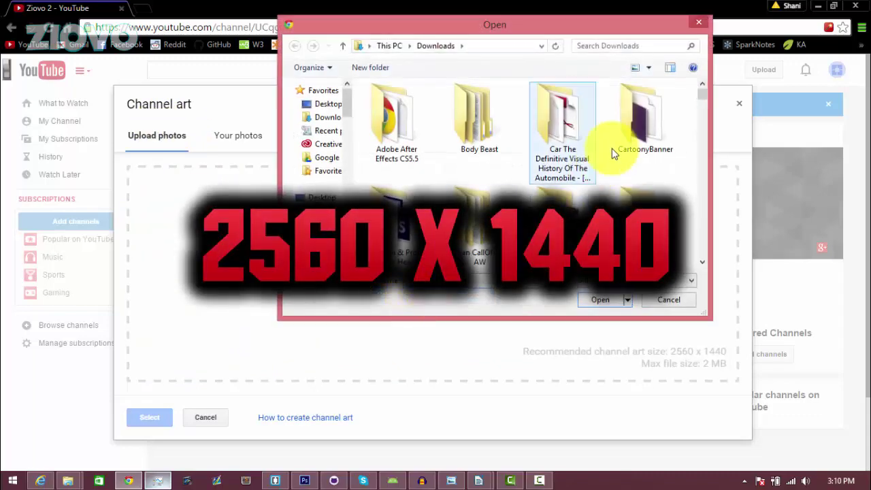
pyautogui.doubleClick(636, 129)
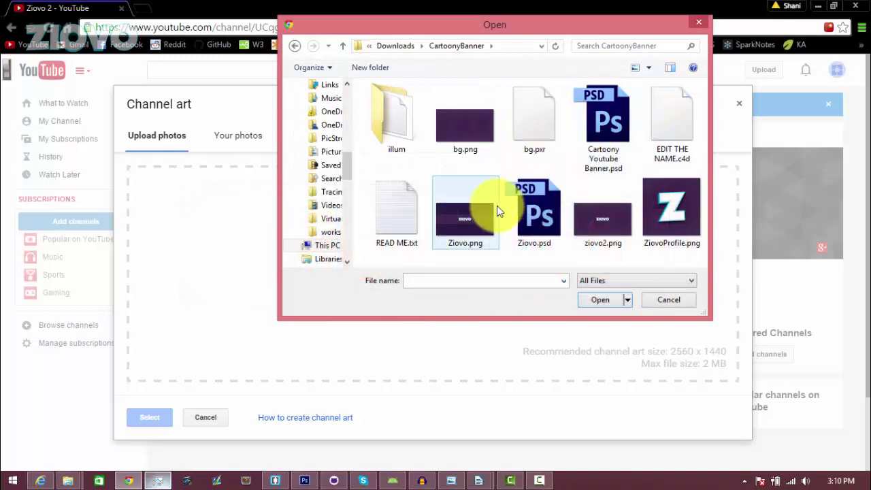
pyautogui.doubleClick(591, 220)
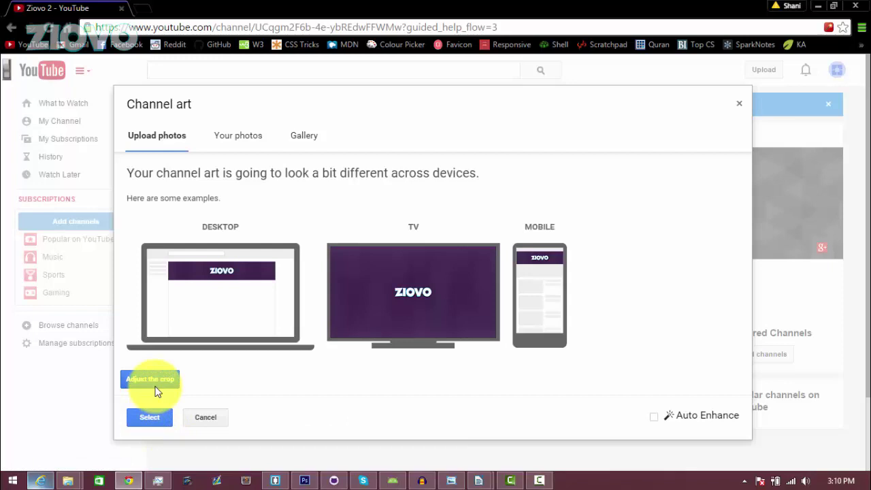
pyautogui.click(153, 417)
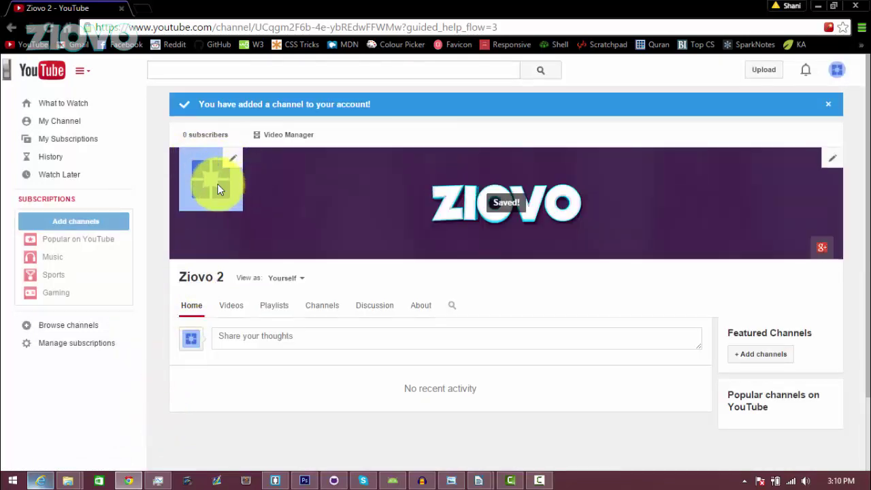
# Upload ZiovoProfile.png as the new channel icon through Google+
pyautogui.click(229, 166)
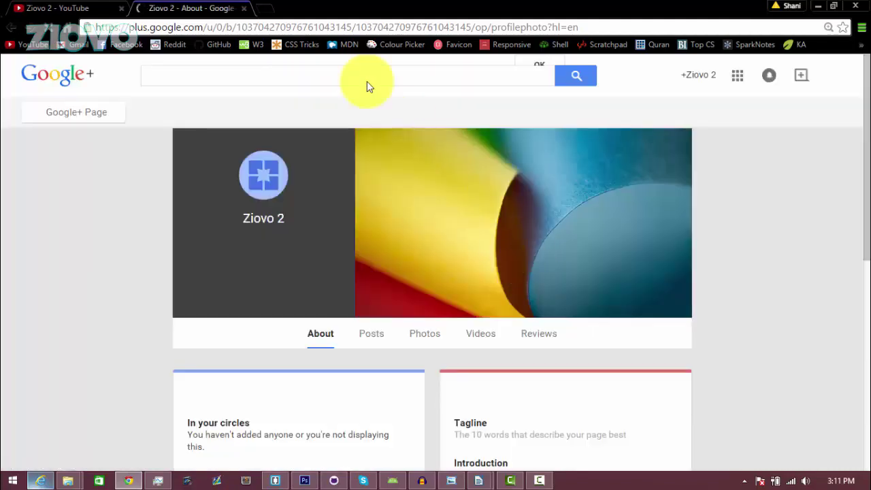
pyautogui.click(262, 177)
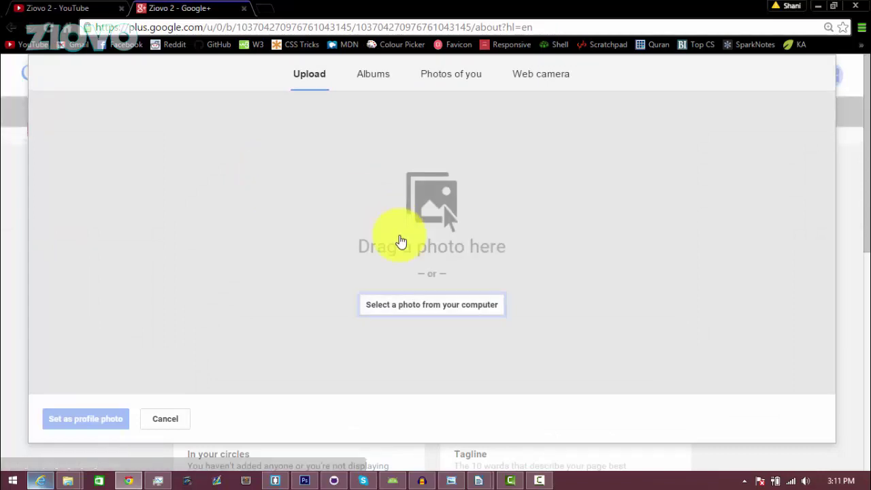
pyautogui.click(405, 309)
pyautogui.doubleClick(652, 212)
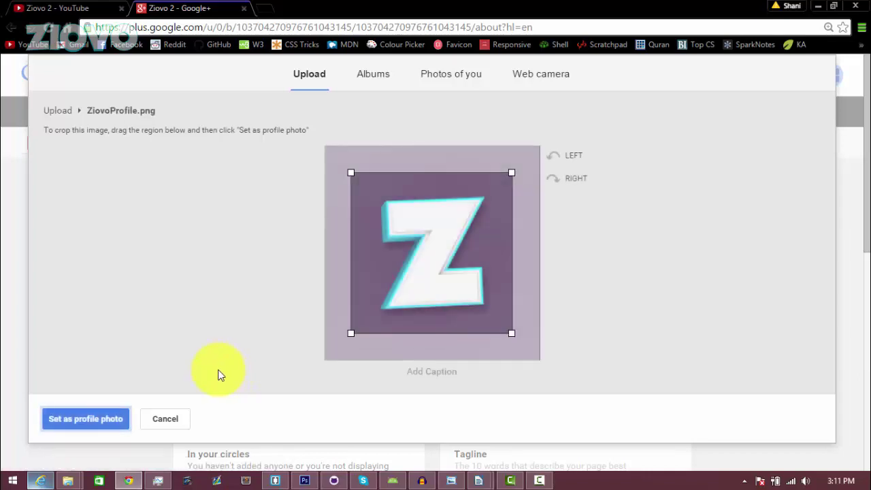
# Crop to cover the whole Z image, set it as profile photo, and skip posting
pyautogui.moveTo(349, 171); pyautogui.dragTo(302, 107)
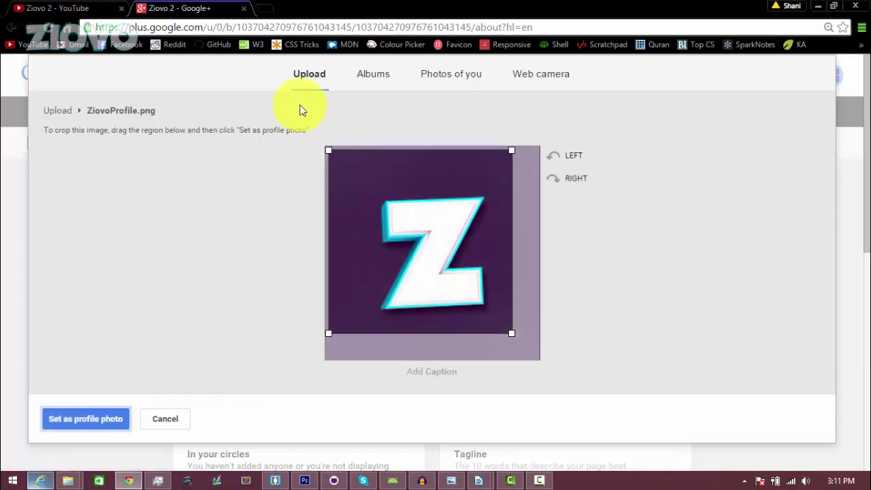
pyautogui.moveTo(536, 355); pyautogui.dragTo(521, 352)
pyautogui.click(102, 419)
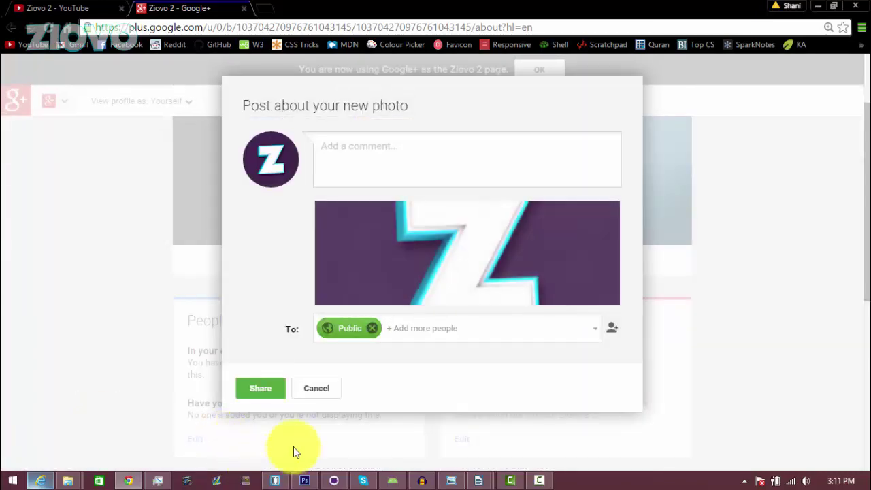
pyautogui.click(312, 389)
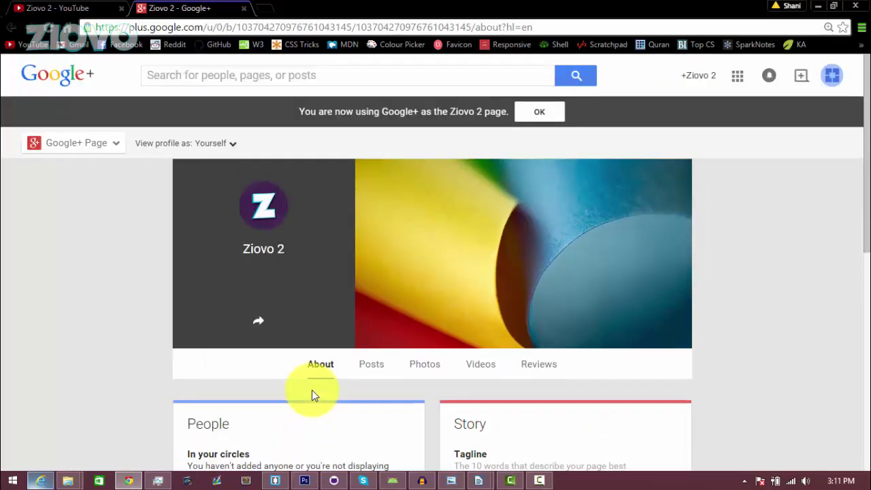
pyautogui.scroll(-5, 313, 388)
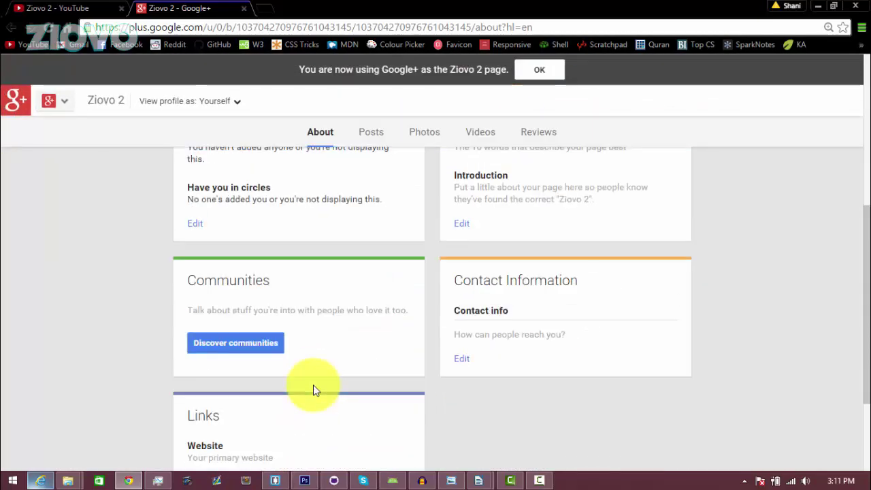
pyautogui.scroll(-1, 313, 385)
pyautogui.scroll(6, 313, 385)
pyautogui.scroll(-5, 410, 336)
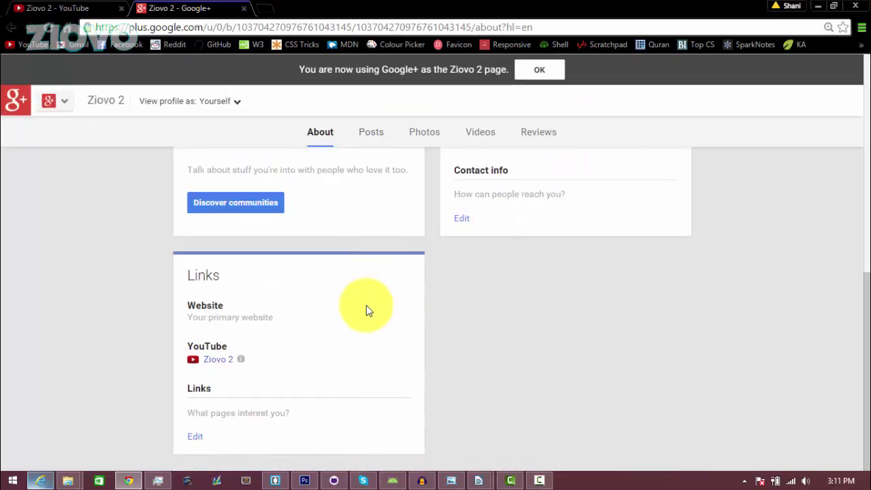
pyautogui.scroll(5, 365, 306)
pyautogui.scroll(1, 362, 324)
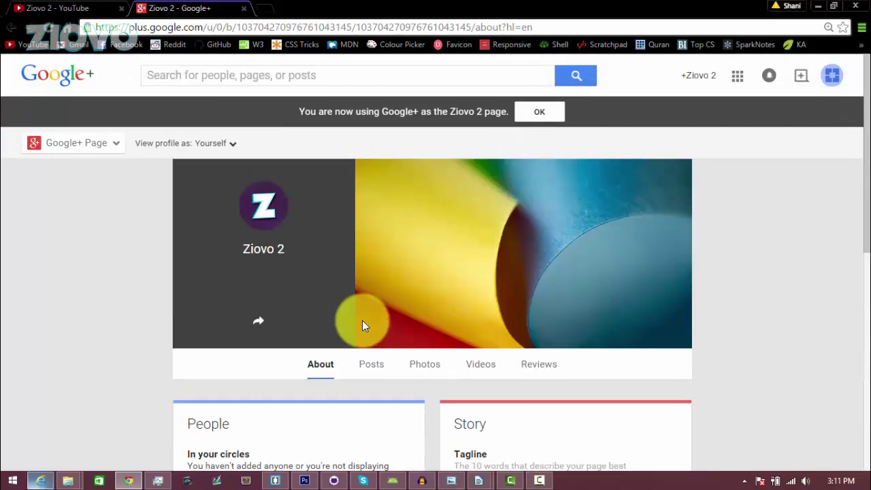
# Close Google+, reload the channel, and view the original Ziovo videos in the other browser
pyautogui.click(244, 9)
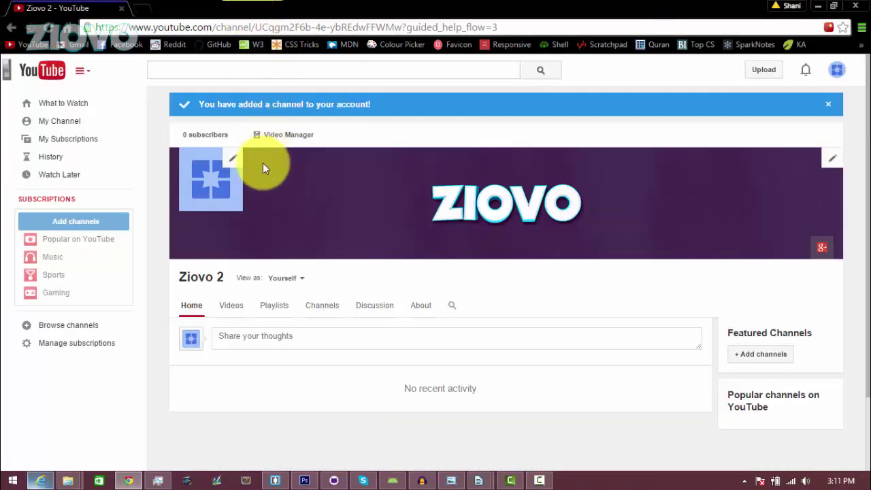
pyautogui.press('F5')
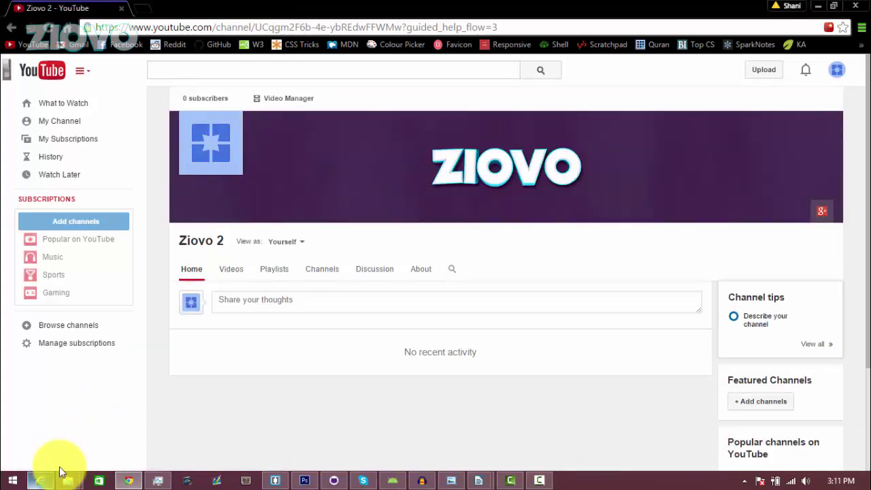
pyautogui.click(40, 480)
pyautogui.click(175, 25)
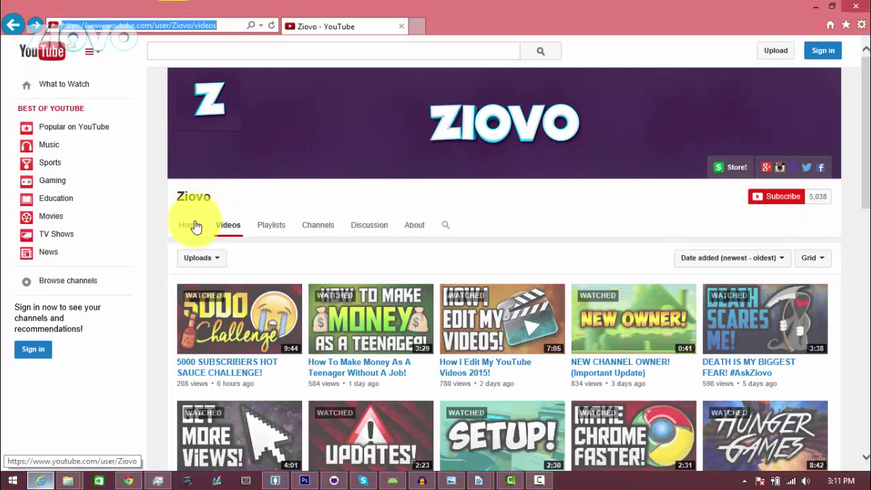
# Sign in to YouTube in the second browser and use it as the Ziovo 2 channel
pyautogui.click(816, 55)
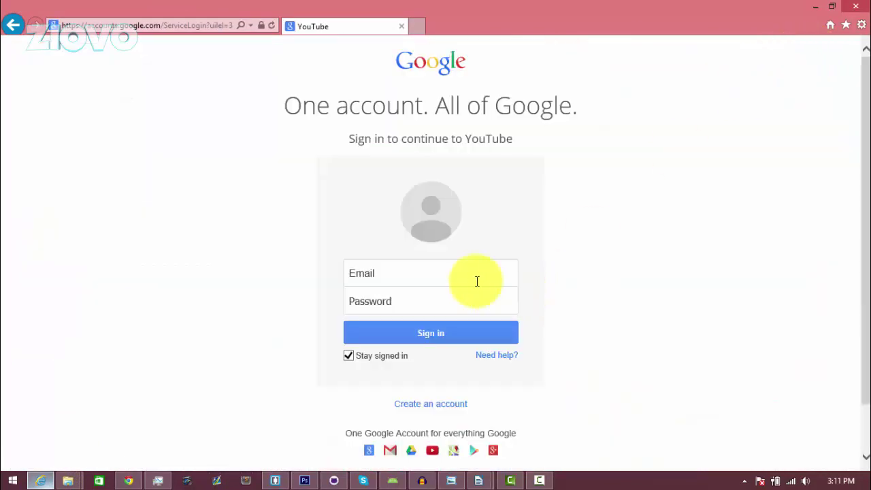
pyautogui.click(476, 280)
pyautogui.write('ziovoyt')
pyautogui.press('Tab')
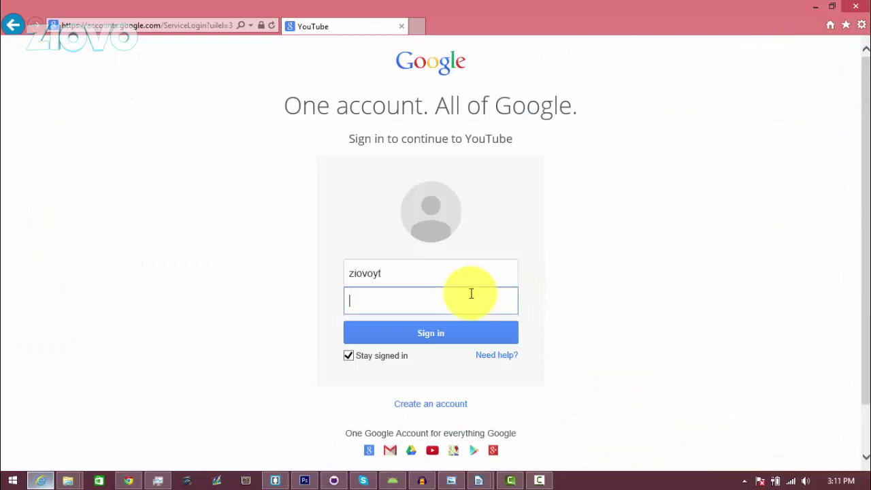
pyautogui.press('Return')
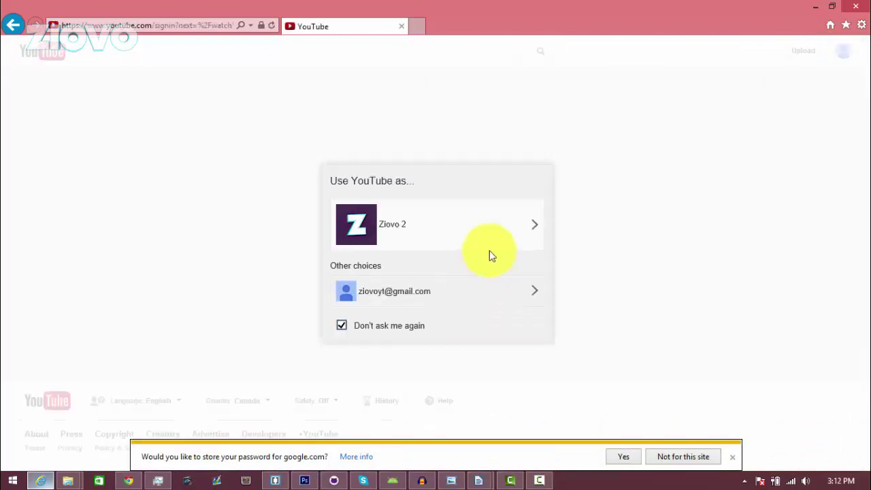
pyautogui.click(418, 228)
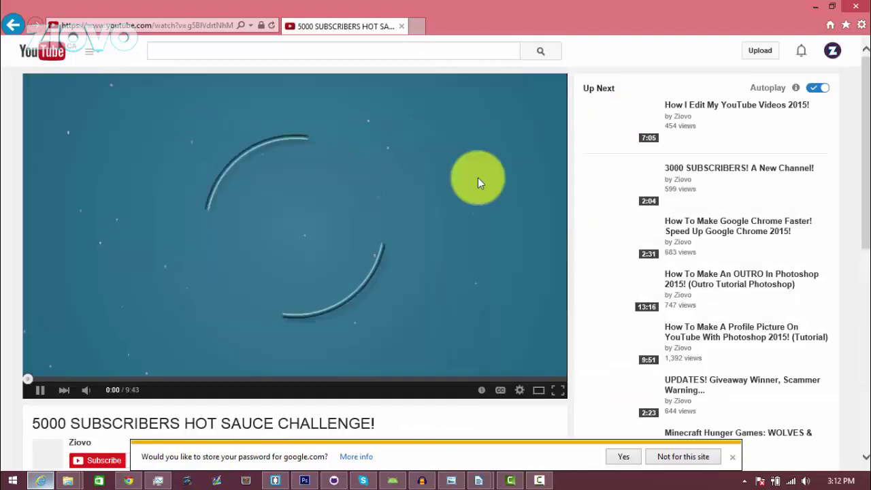
# Open the Ziovo 2 channel page from the guide, then return to the first browser
pyautogui.scroll(-3, 459, 220)
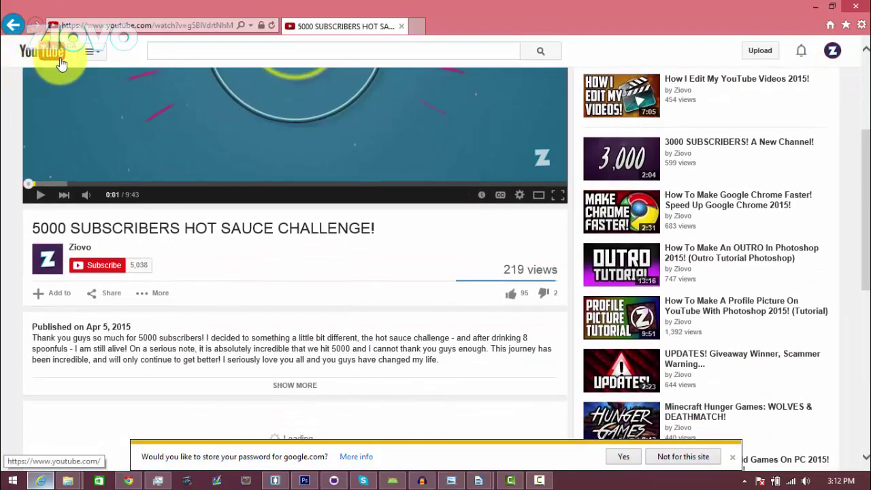
pyautogui.click(90, 51)
pyautogui.click(67, 101)
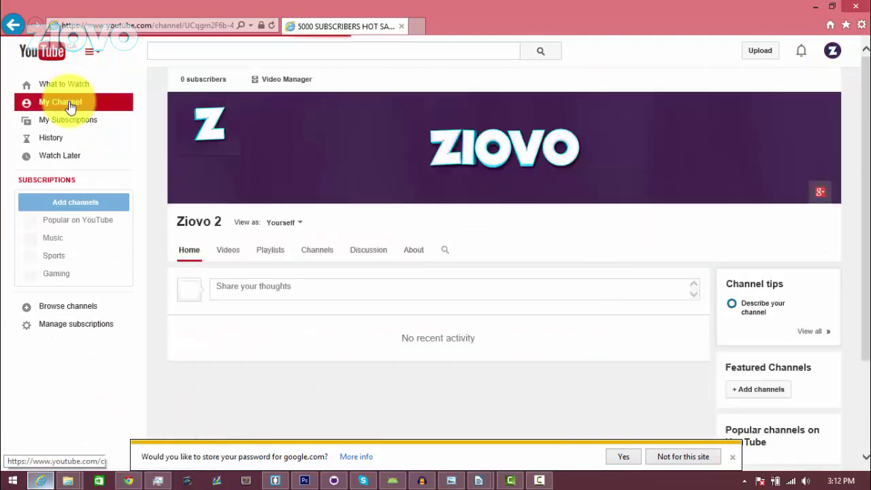
pyautogui.click(127, 479)
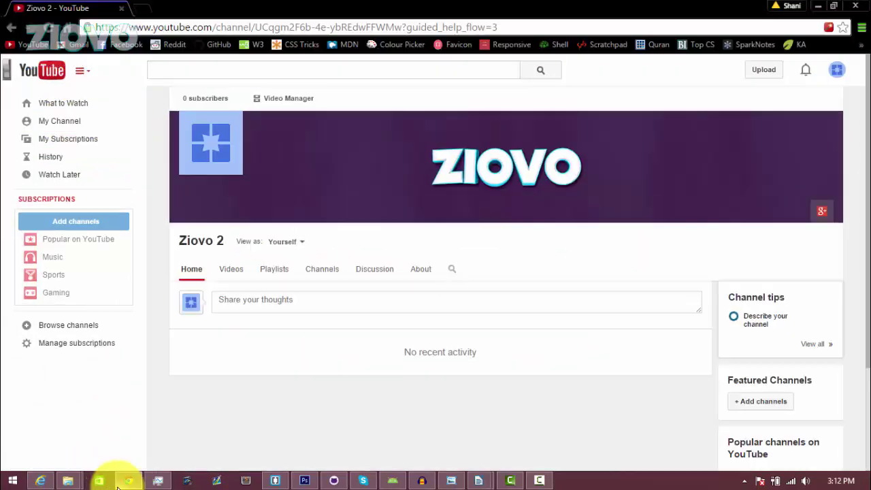
# Reload the channel and open the About tab's channel description box
pyautogui.press('F5')
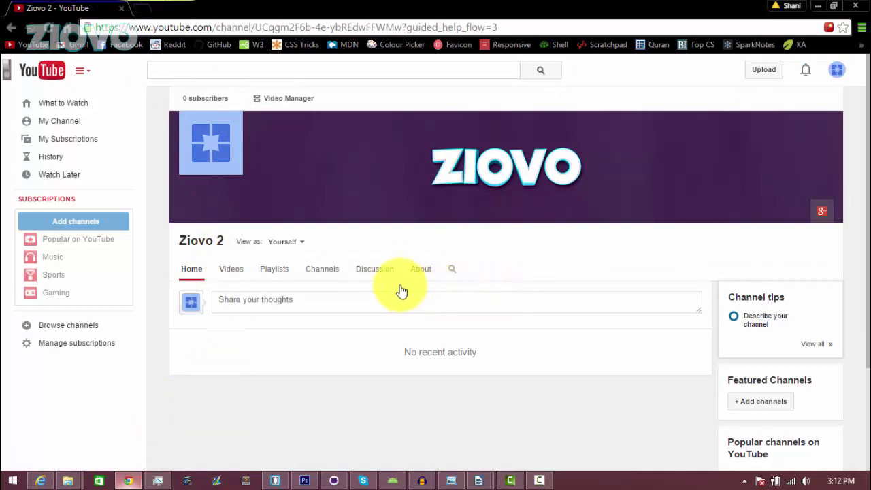
pyautogui.click(436, 276)
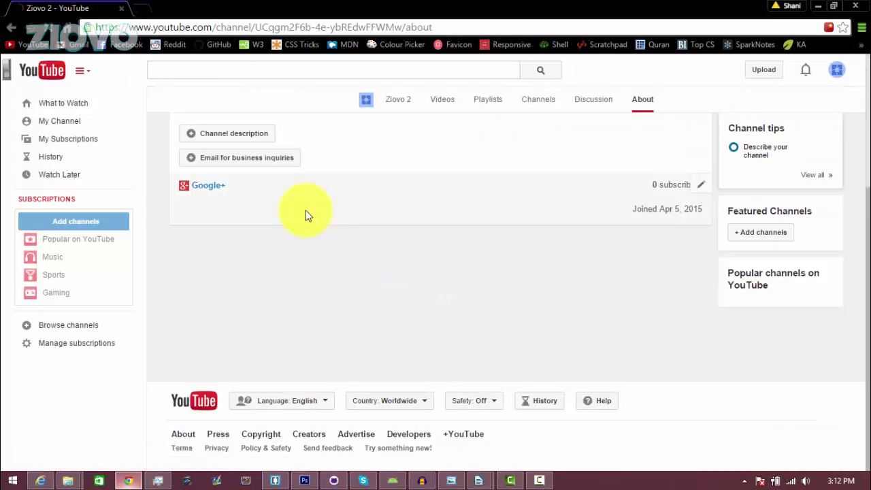
pyautogui.click(262, 263)
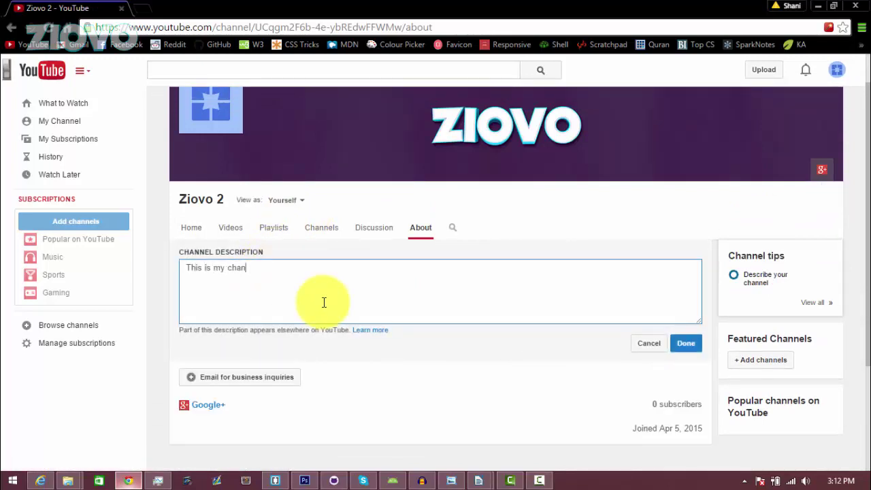
pyautogui.click(685, 343)
pyautogui.scroll(1, 829, 125)
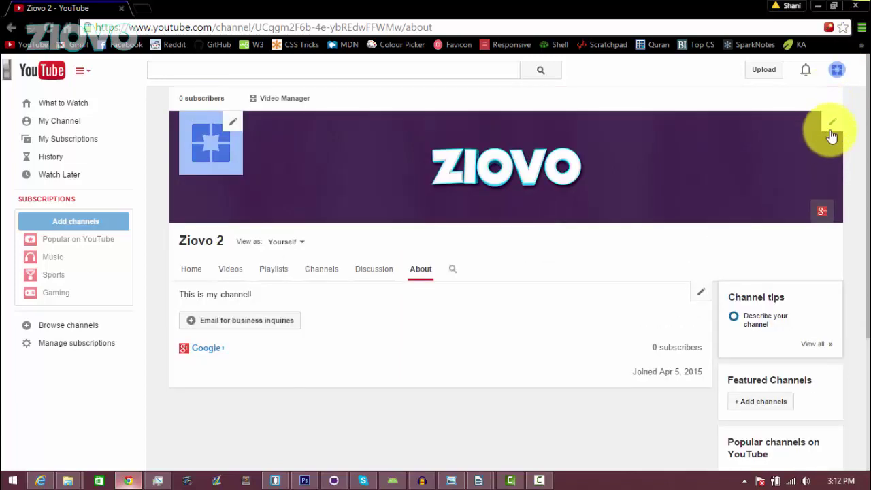
pyautogui.click(832, 128)
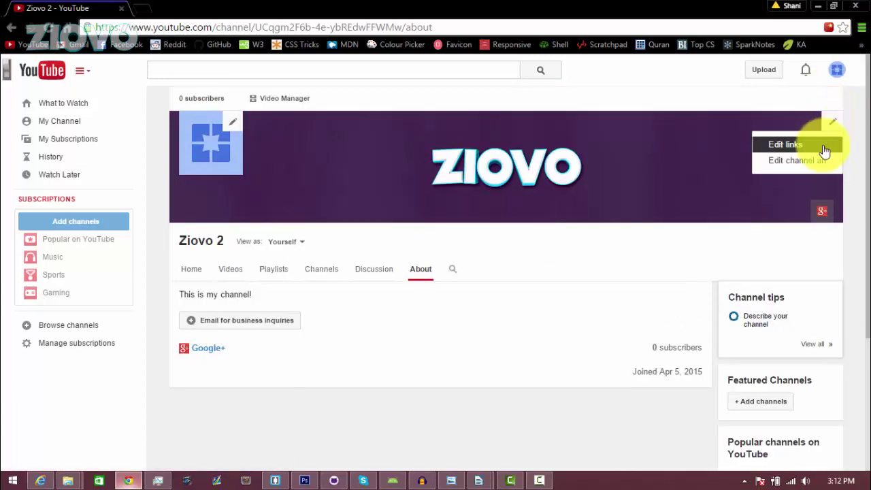
pyautogui.click(822, 144)
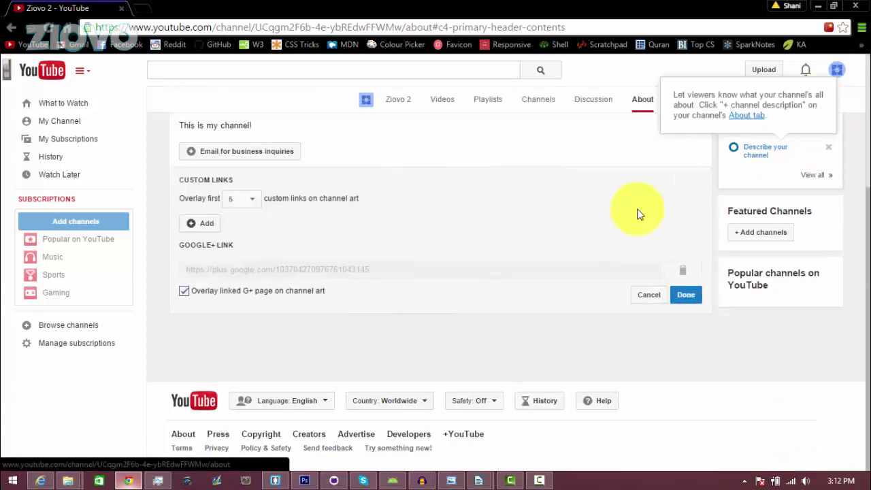
pyautogui.click(204, 231)
pyautogui.write('Twitt')
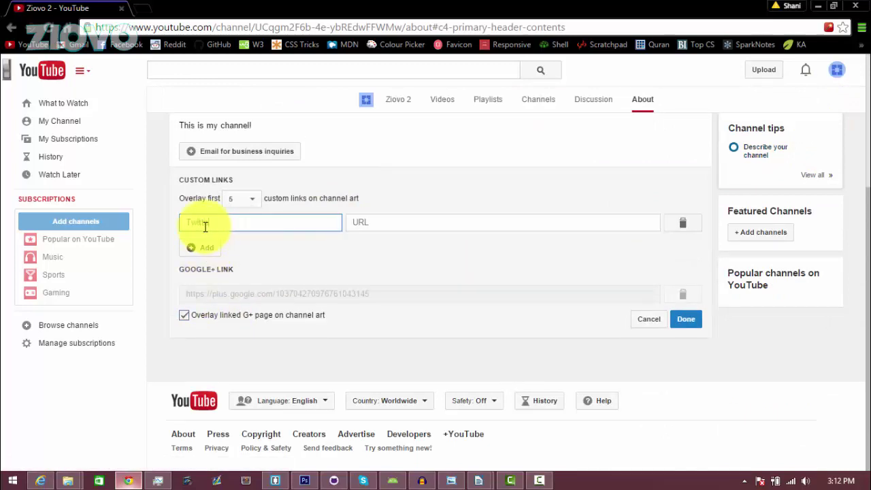
pyautogui.press('Tab')
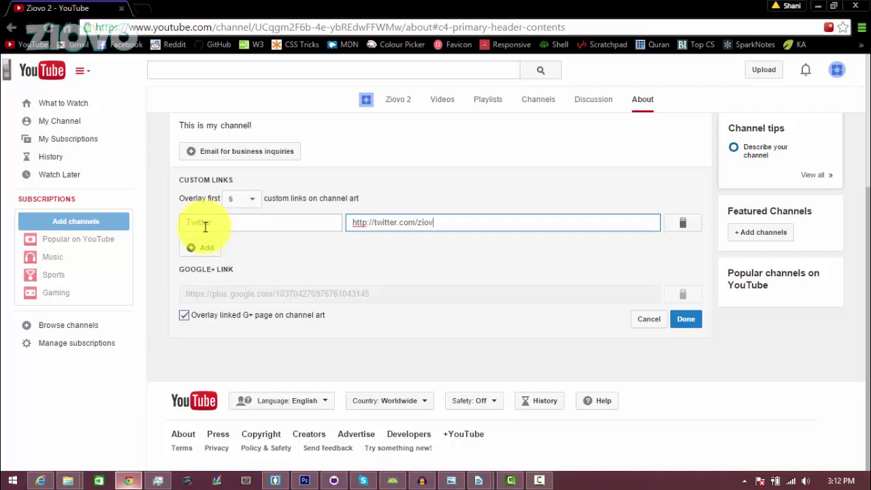
pyautogui.click(674, 317)
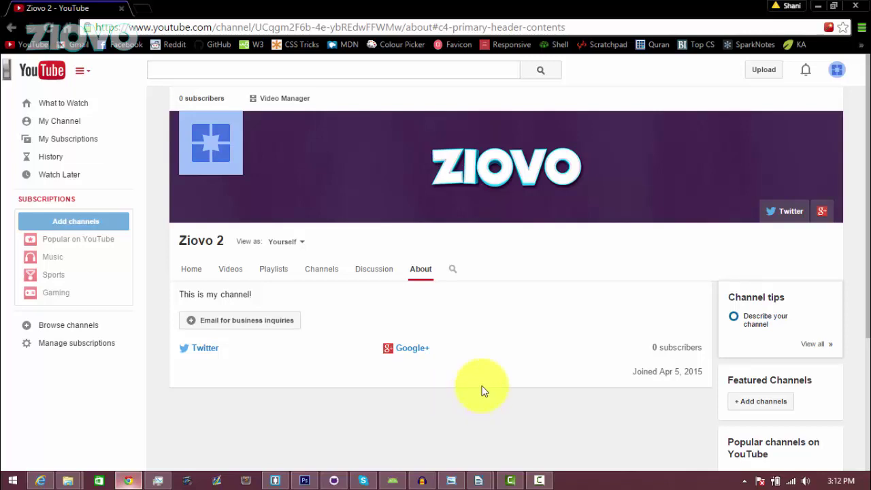
# Enable the Browse view in Ziovo 2's channel navigation, save it, and go to channel settings
pyautogui.moveTo(832, 240)
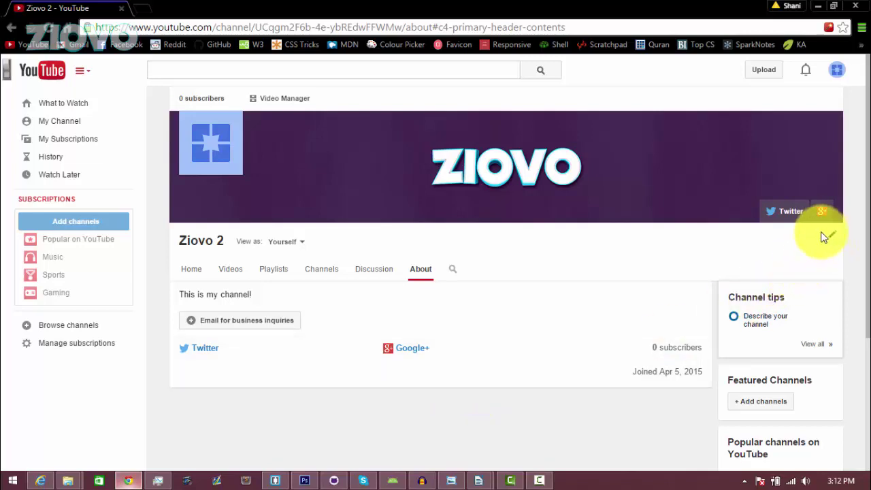
pyautogui.click(832, 239)
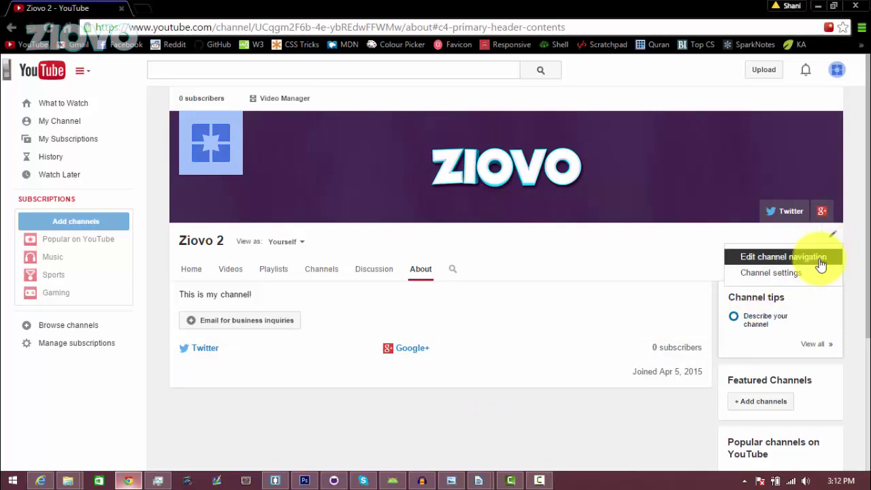
pyautogui.click(817, 257)
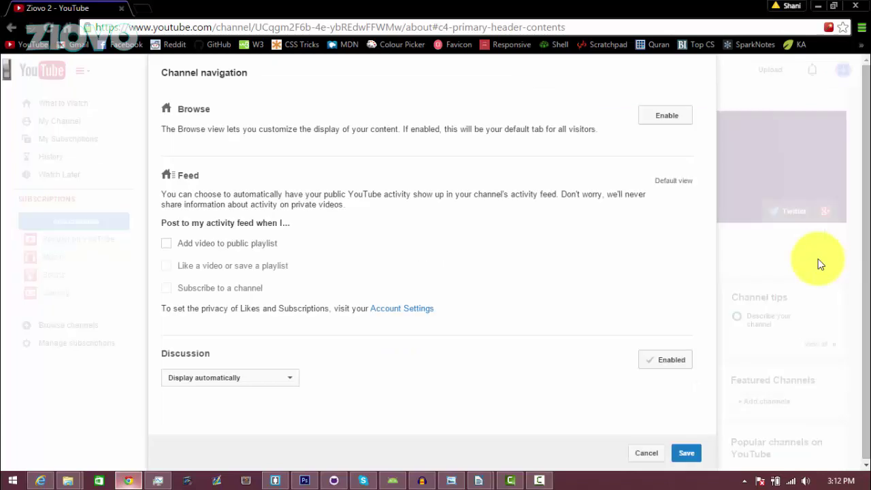
pyautogui.click(681, 118)
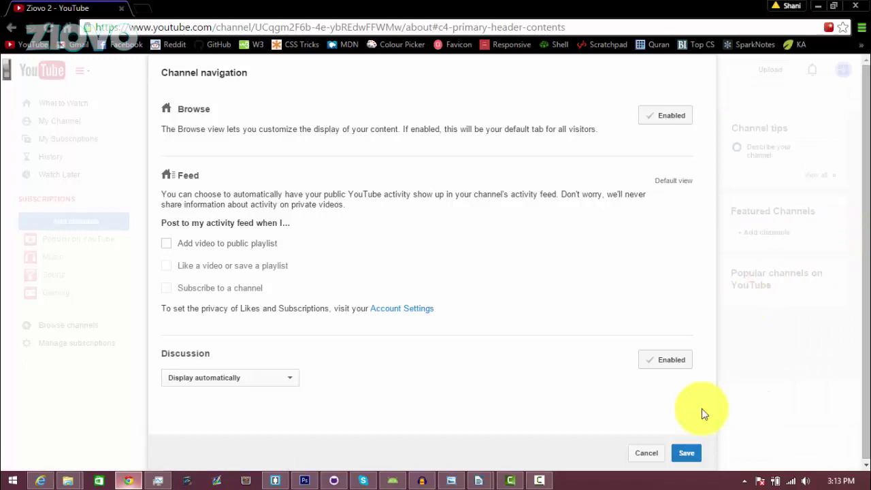
pyautogui.click(687, 453)
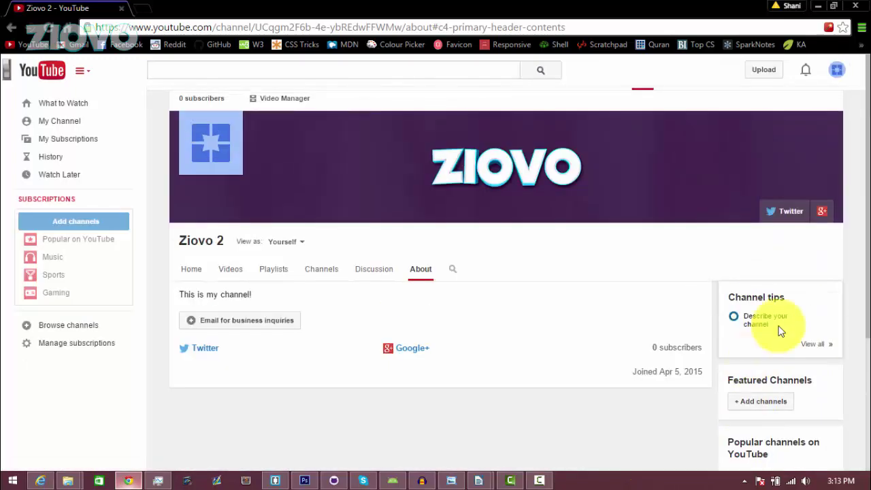
pyautogui.click(831, 234)
pyautogui.click(810, 274)
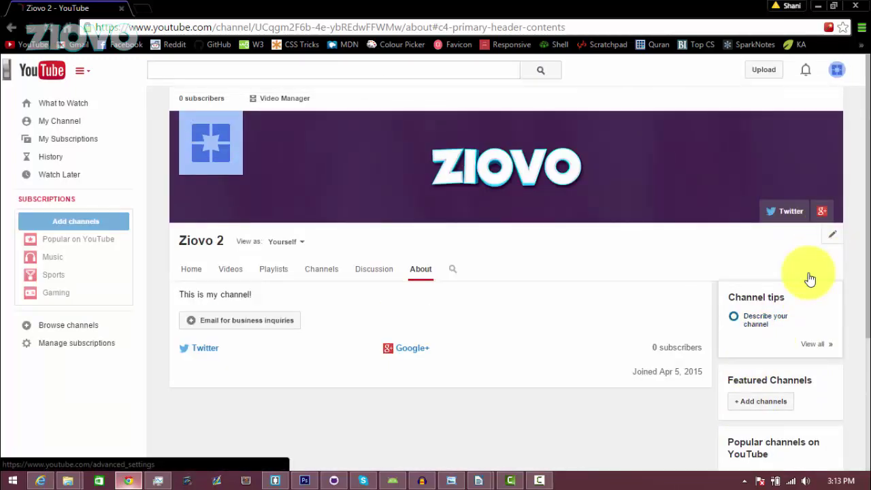
# Look over the Status and features, Upload defaults and Featured content pages, finishing on Branding
pyautogui.click(348, 269)
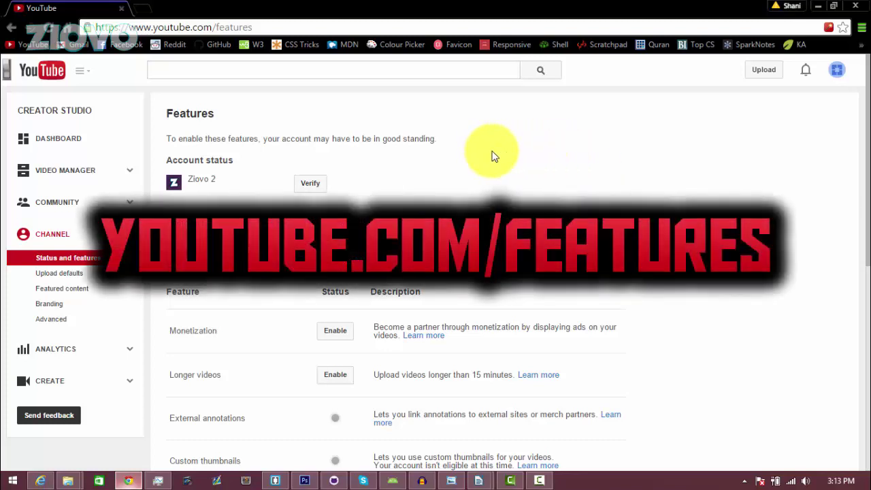
pyautogui.click(337, 338)
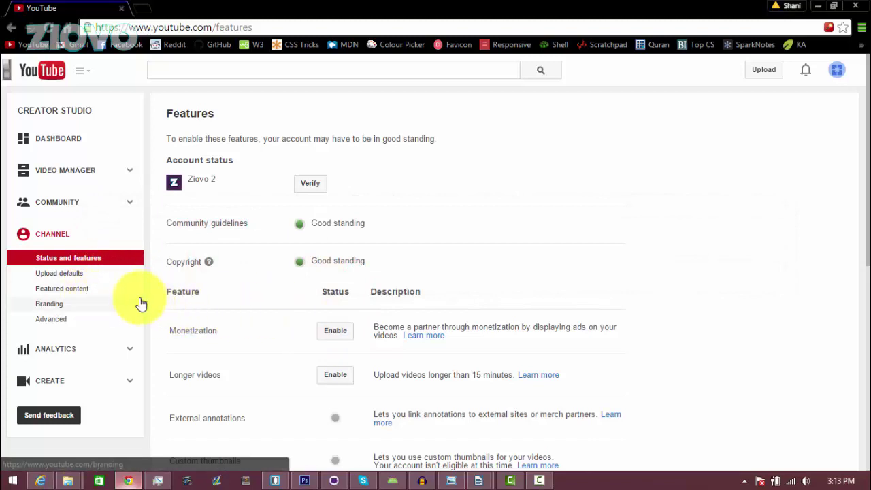
pyautogui.click(78, 274)
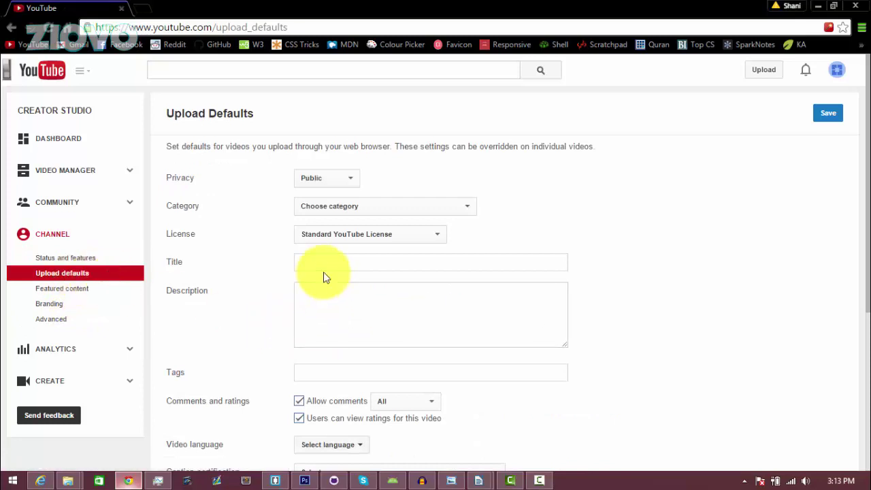
pyautogui.click(321, 265)
pyautogui.click(309, 315)
pyautogui.click(82, 297)
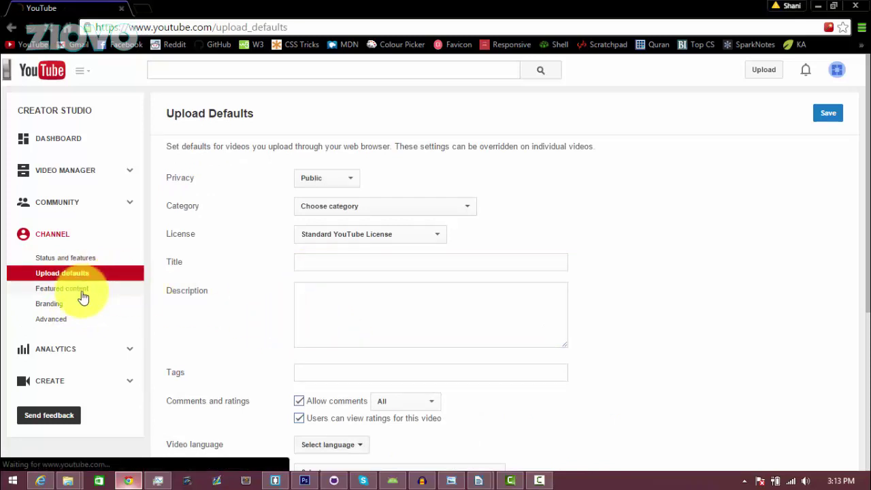
pyautogui.click(77, 305)
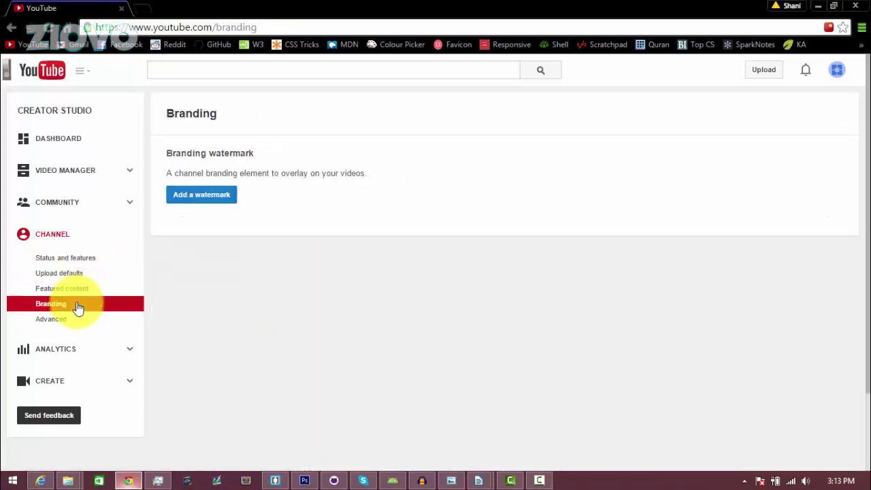
# Change 'branding' to 'upload' in the web address and begin choosing a video file to upload
pyautogui.doubleClick(243, 30)
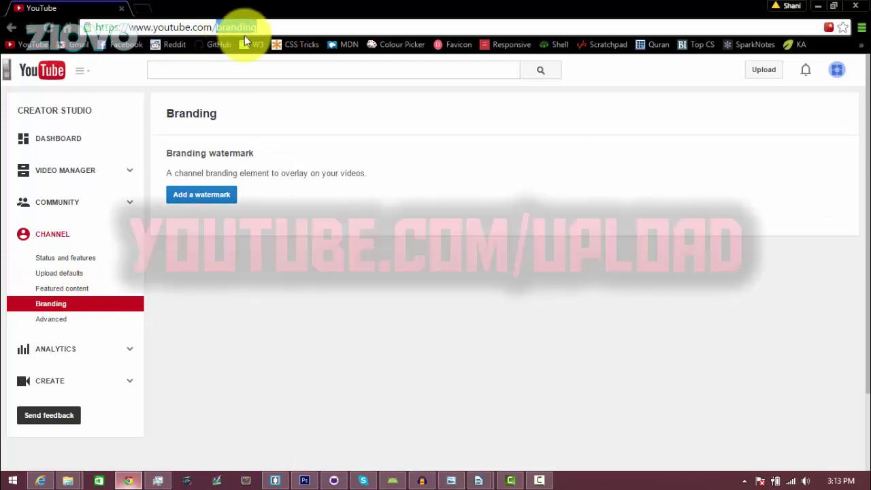
pyautogui.write('upload')
pyautogui.press('Return')
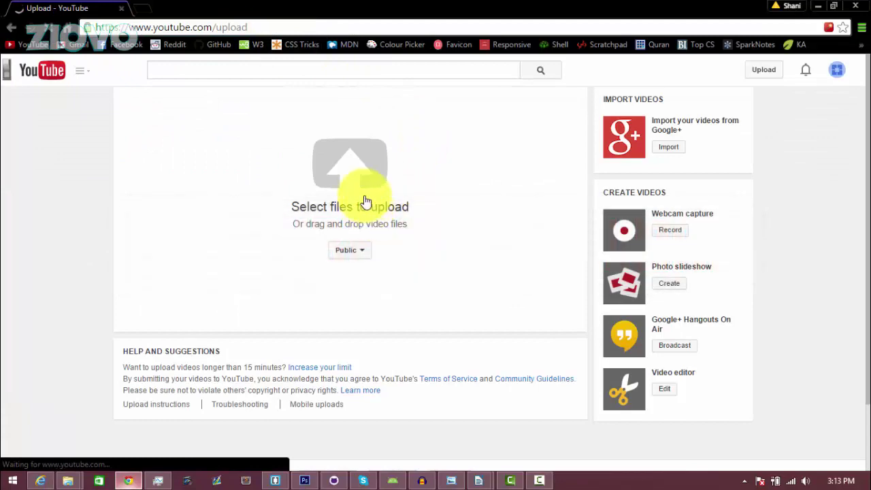
pyautogui.click(350, 166)
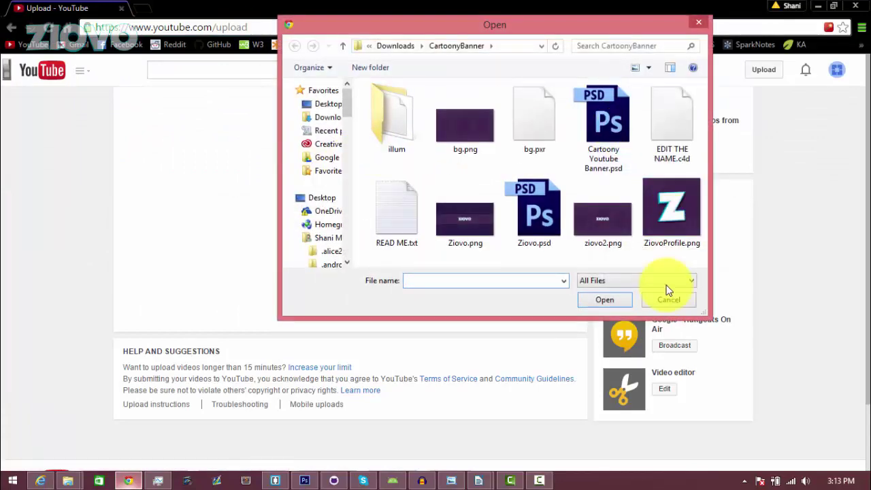